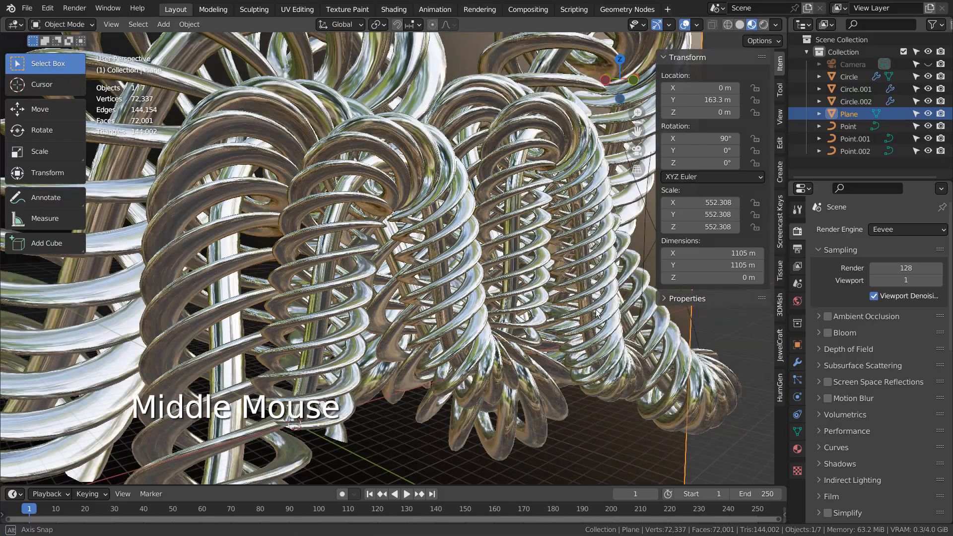
Examine the chrome coil sculpture from different distances and angles, ending in the camera view.
scroll(571, 324, "down", 4)
scroll(571, 320, "down", 1)
middle_click_drag(612, 353, 619, 320)
left_click(526, 102)
scroll(544, 256, "down", 2)
scroll(453, 306, "up", 1)
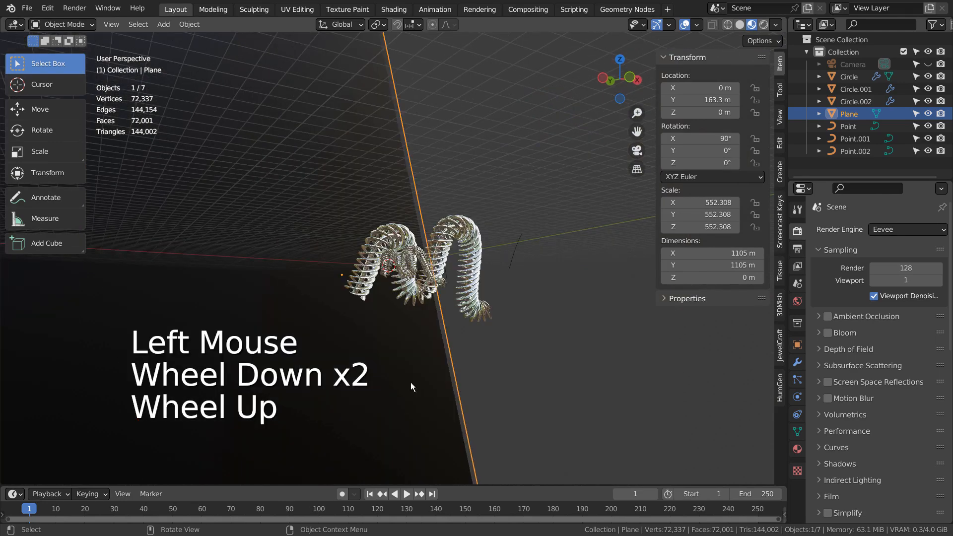
scroll(389, 370, "up", 5)
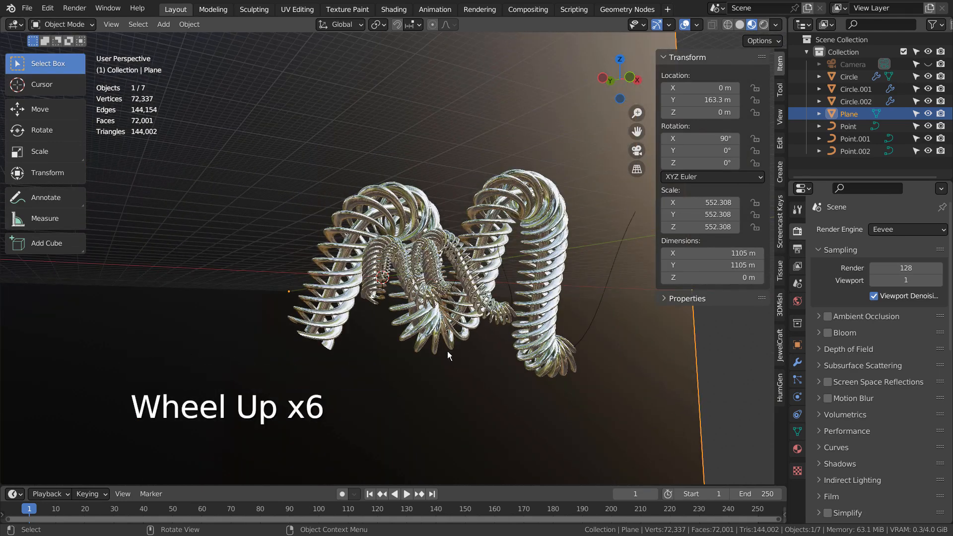
scroll(463, 301, "up", 5)
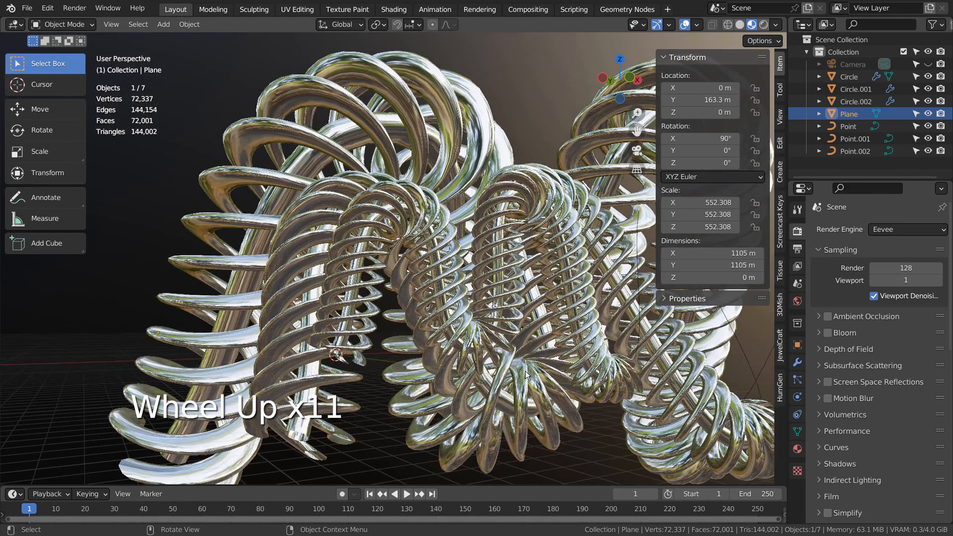
key("KP_0")
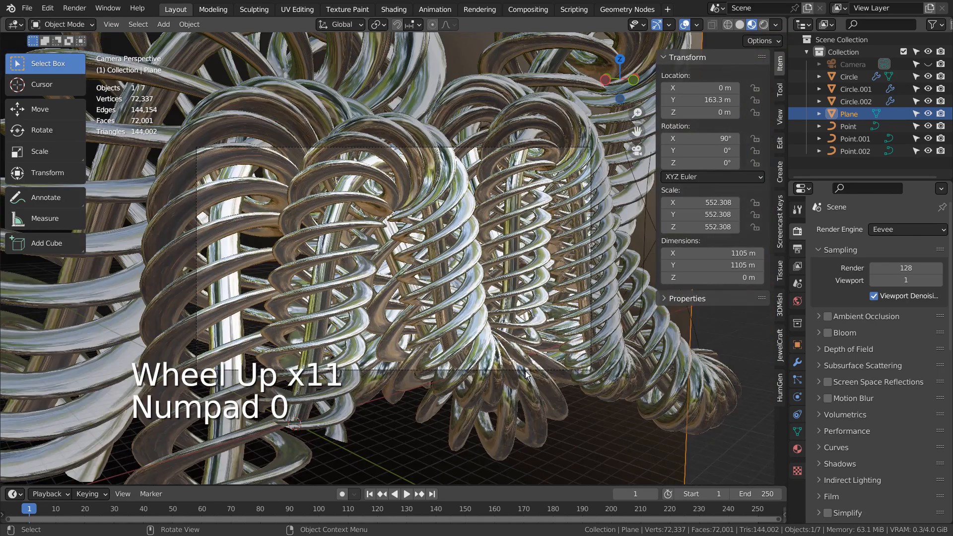
Select the Circle coil and hide Circle.001, Circle.002, the Plane and the three Point curves in the viewport.
left_click(478, 281)
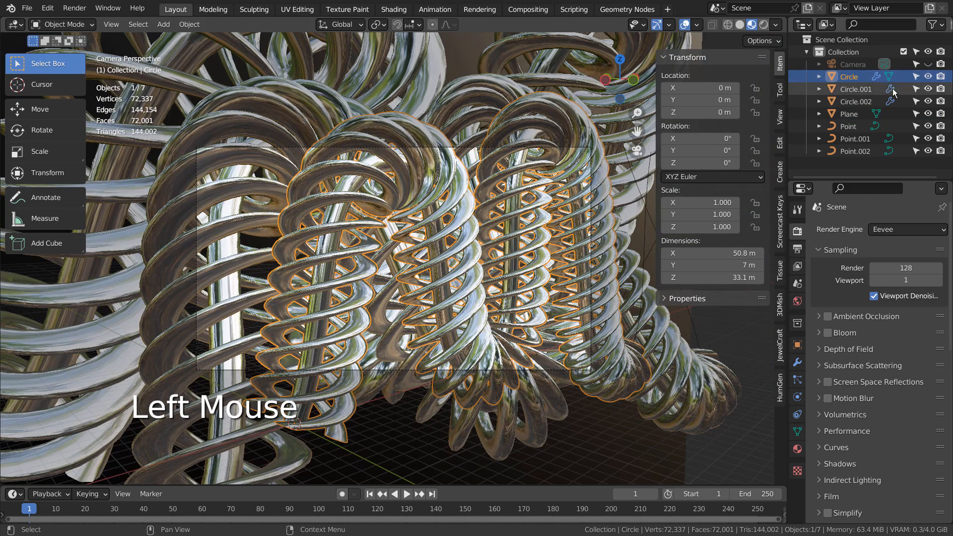
left_click(928, 88)
left_click(928, 101)
left_click(928, 114)
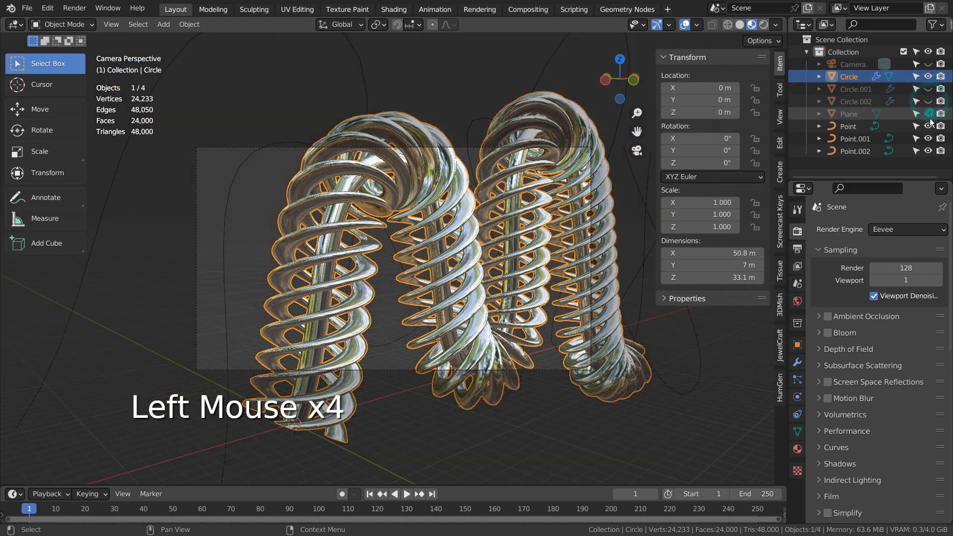
left_click(928, 126)
left_click(928, 139)
left_click(928, 151)
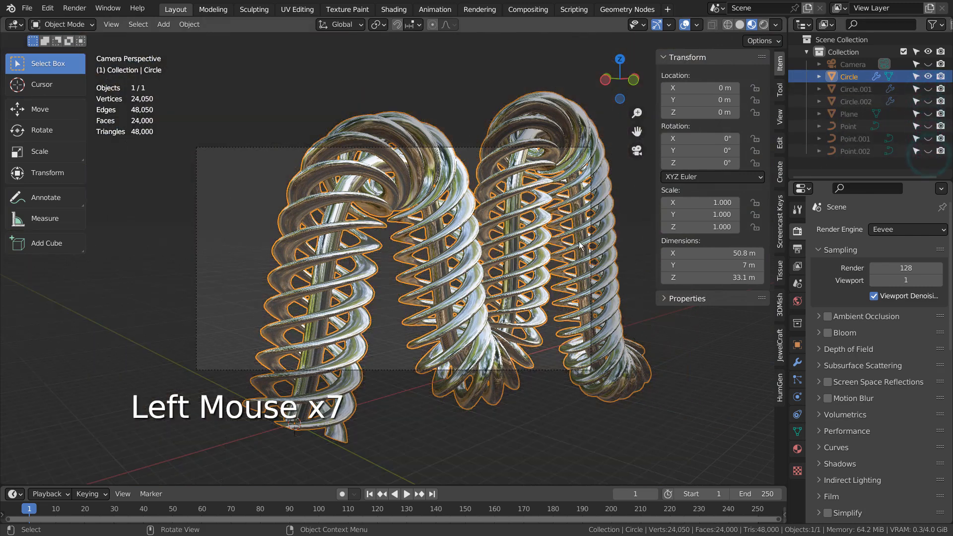
Frame the Circle coil and review the settings of its Screw, Subdivision and Curve modifiers.
key("KP_Decimal")
mouse_move(556, 308)
middle_mouse_down()
mouse_move(460, 323)
mouse_move(144, 309)
mouse_move(568, 318)
middle_mouse_up()
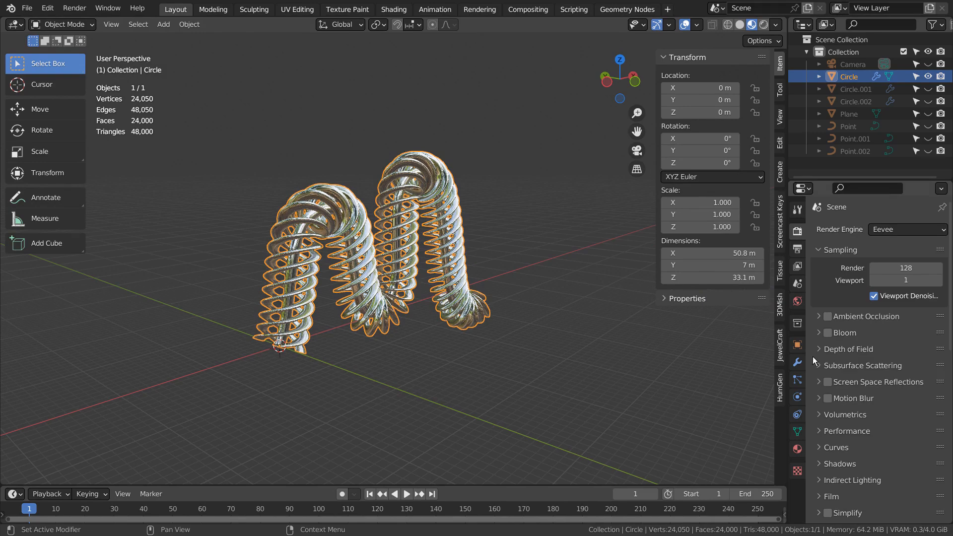
left_click(799, 366)
left_click(851, 358)
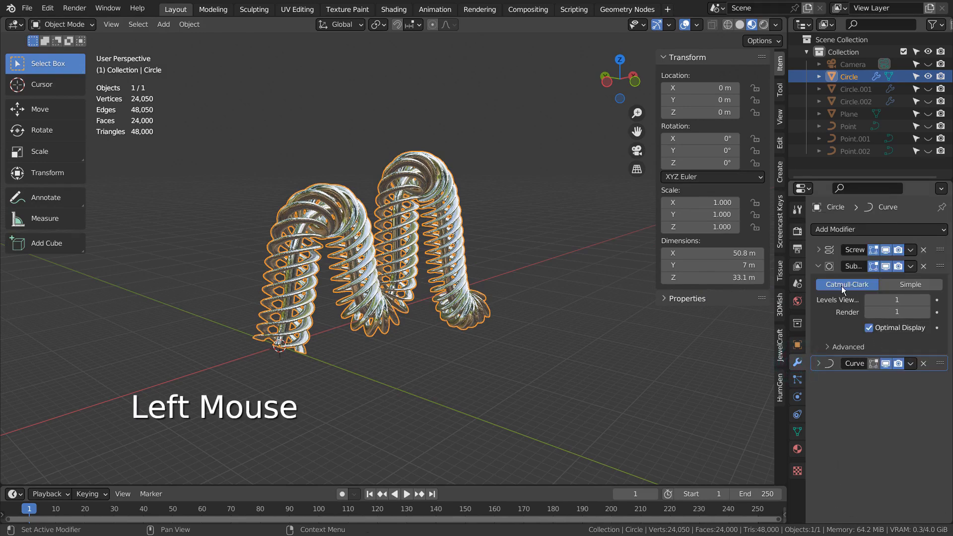
left_click(819, 250)
scroll(829, 353, "down", 4)
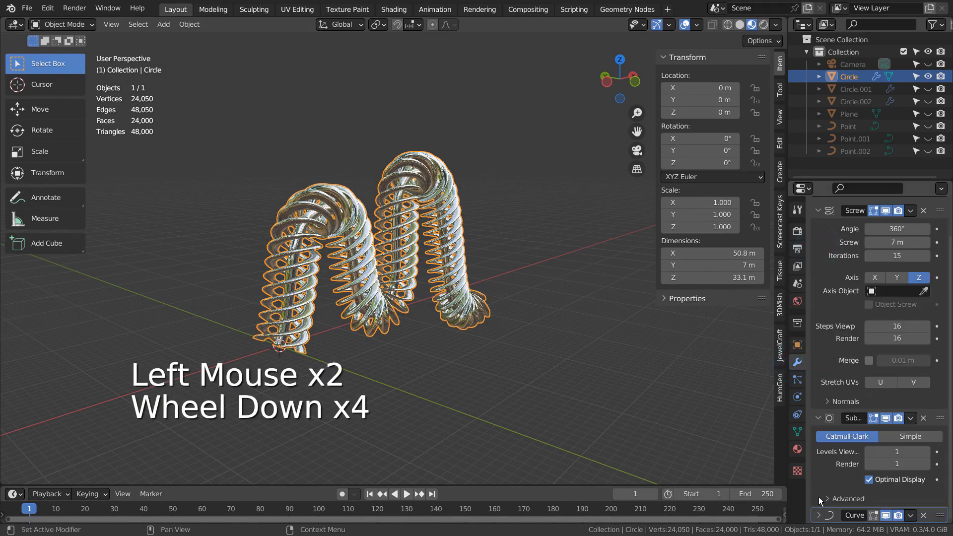
left_click(818, 515)
scroll(839, 488, "down", 4)
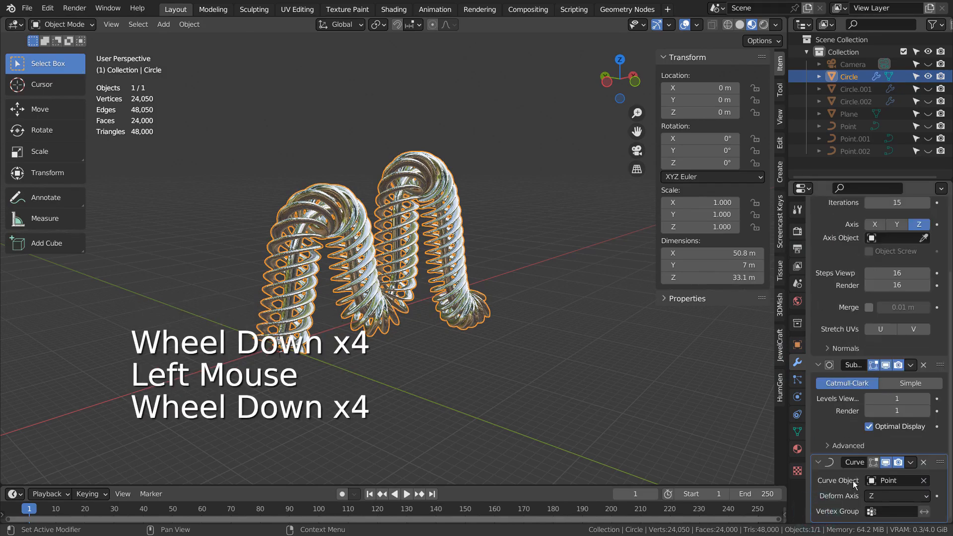
key("ctrl+space")
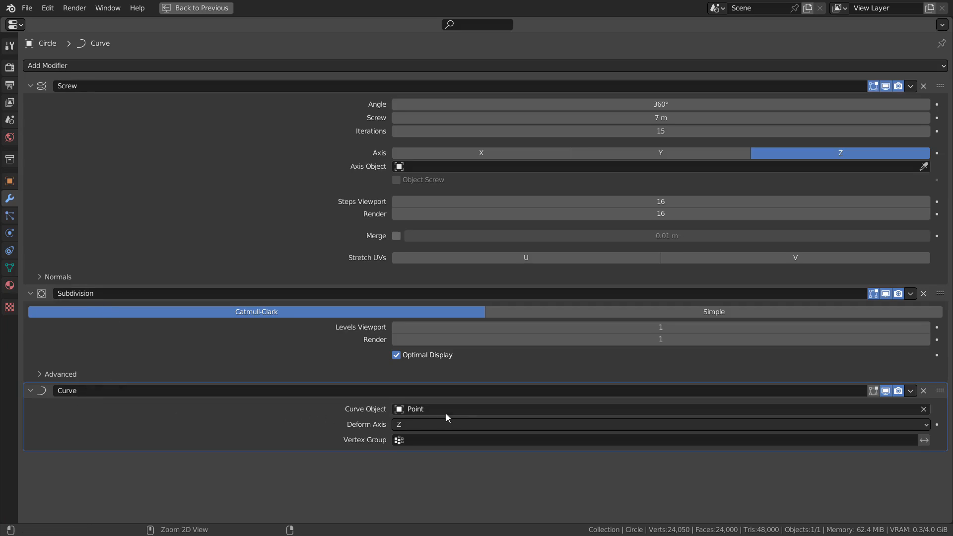
key("ctrl+space")
scroll(874, 456, "down", 2)
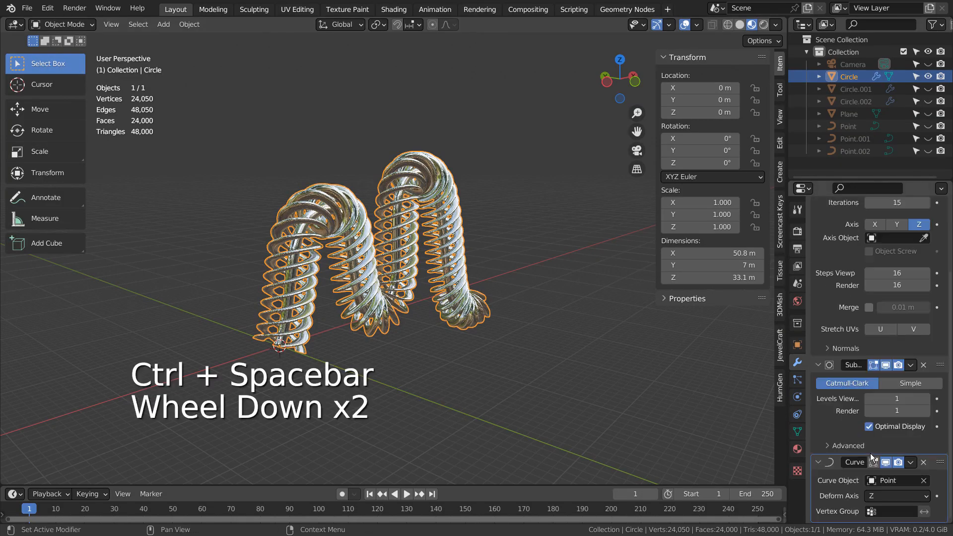
Turn off the viewport display of the coil's Curve modifier and inspect the undeformed coil up close.
left_click(885, 462)
scroll(435, 339, "down", 4)
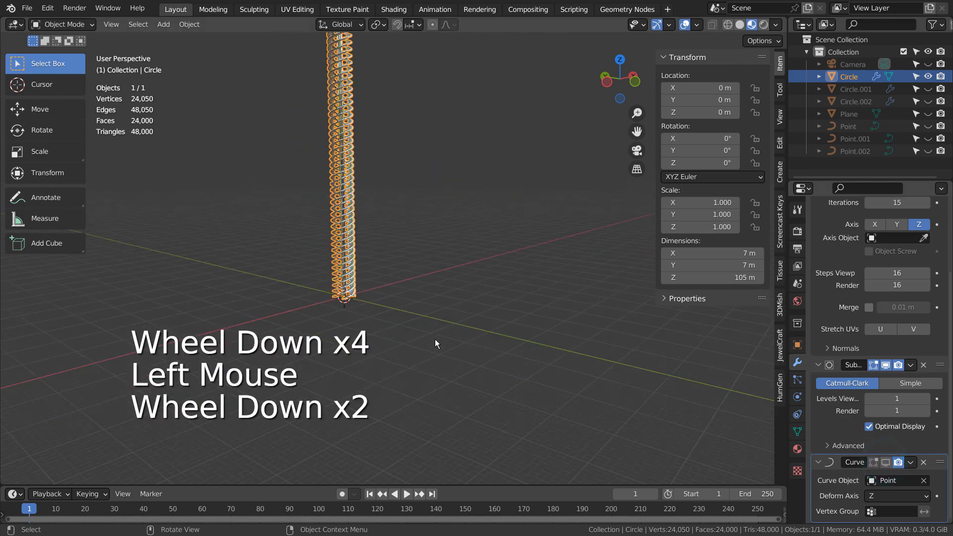
key("KP_Decimal")
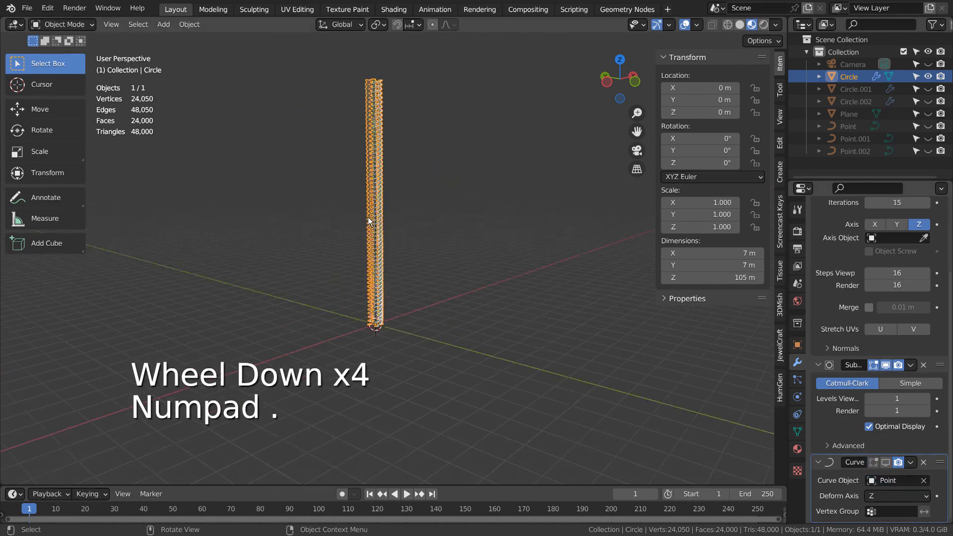
scroll(409, 225, "up", 7)
middle_click_drag(409, 225, 437, 240)
scroll(437, 239, "down", 4)
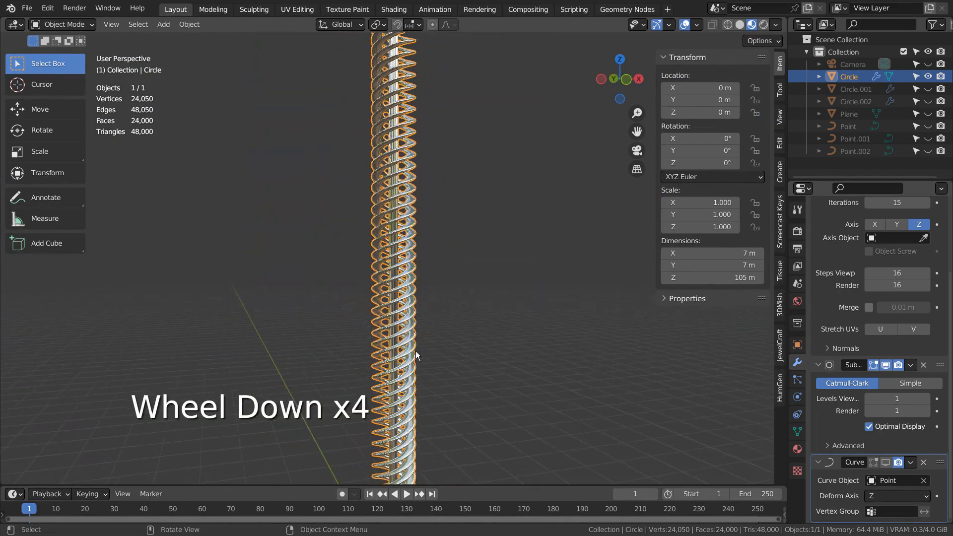
Toggle the Subdivision modifier's viewport display to compare the coil's smoothness, leaving it turned off.
left_click(885, 365)
scroll(481, 335, "up", 6)
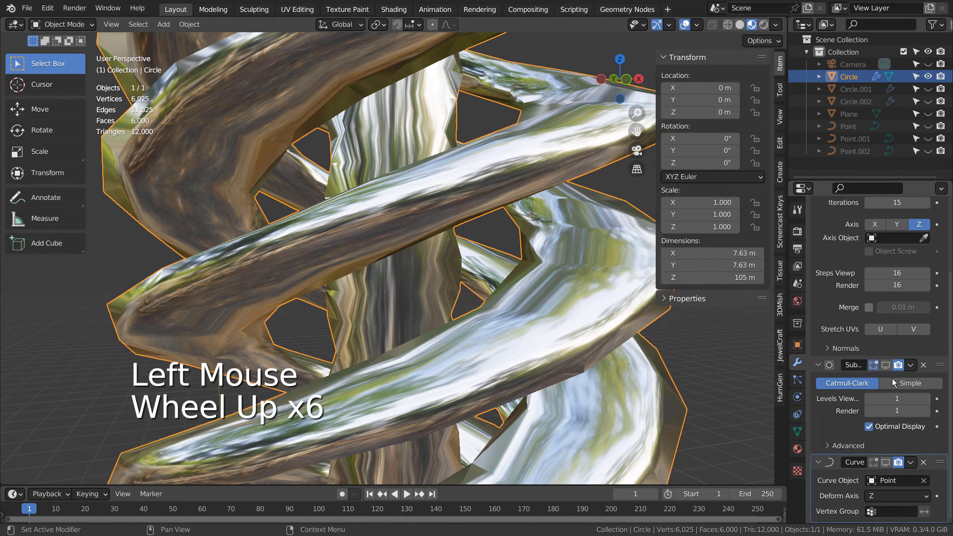
left_click(891, 366)
left_click(891, 366)
left_click(890, 366)
left_click(890, 367)
left_click(890, 367)
left_click(890, 367)
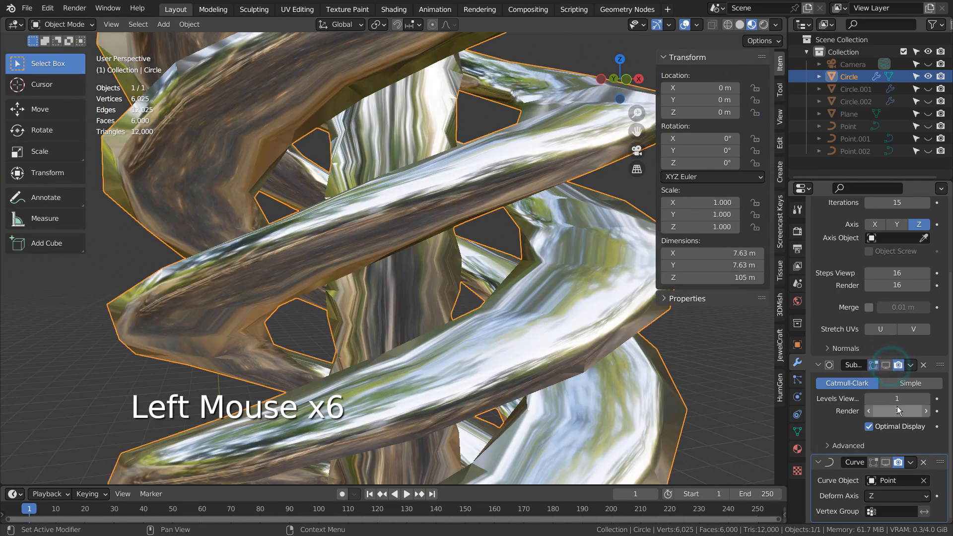
scroll(897, 407, "up", 4)
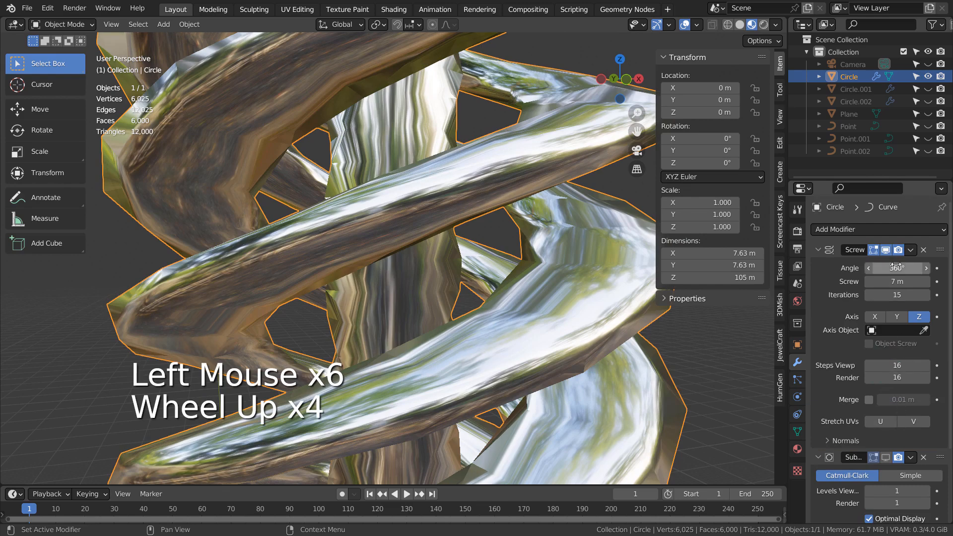
Turn off the Screw modifier's viewport display and view the base pentagon outlines from the top.
left_click(885, 249)
middle_click_drag(625, 319, 604, 446)
key("KP_Decimal")
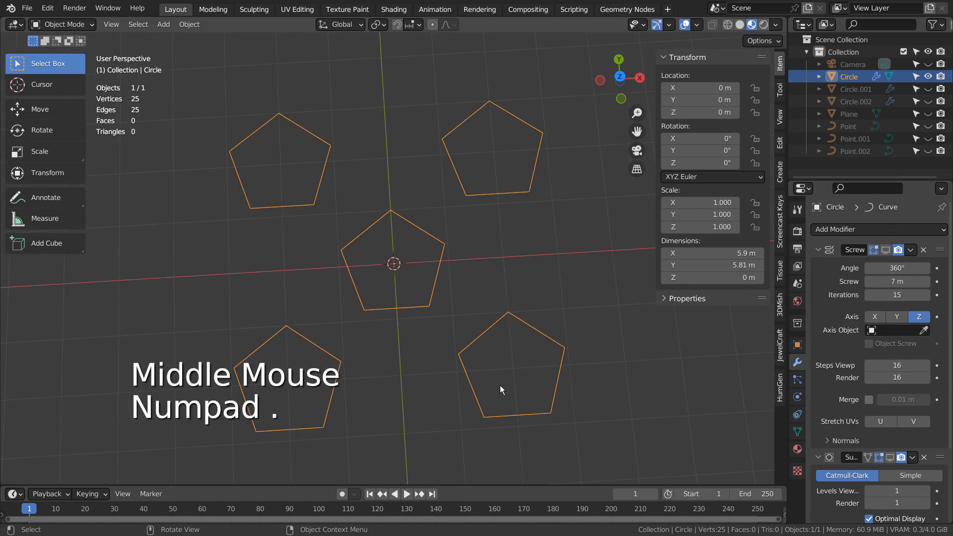
middle_click_drag(404, 354, 351, 234)
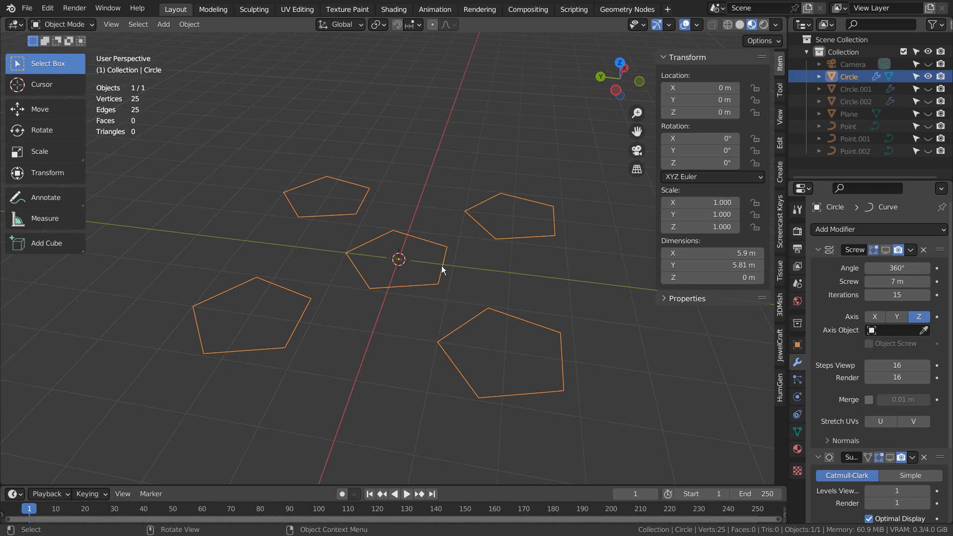
key("KP_7")
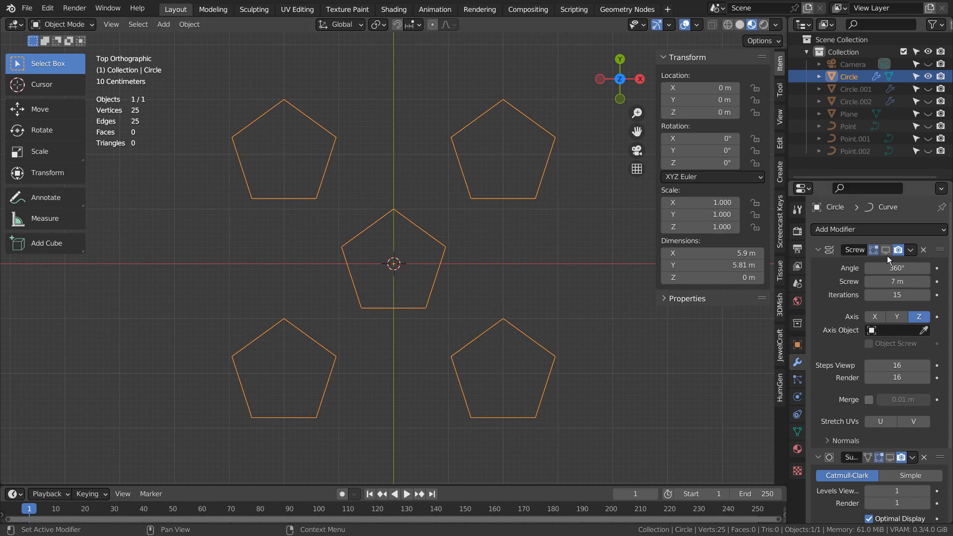
Hide the Circle object and add a new mesh circle with 5 vertices.
left_click(928, 76)
key("shift+a")
mouse_move(399, 220)
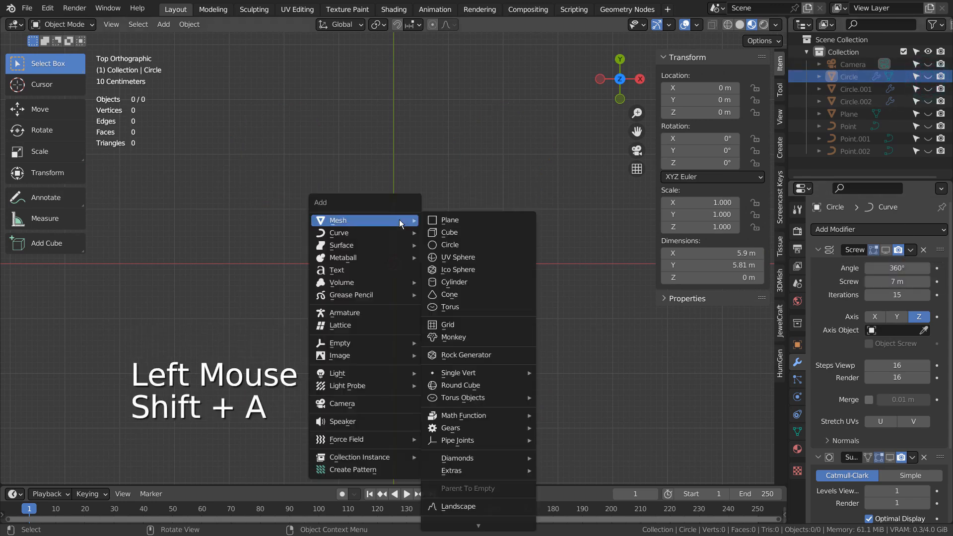
left_click(462, 248)
left_click(225, 343)
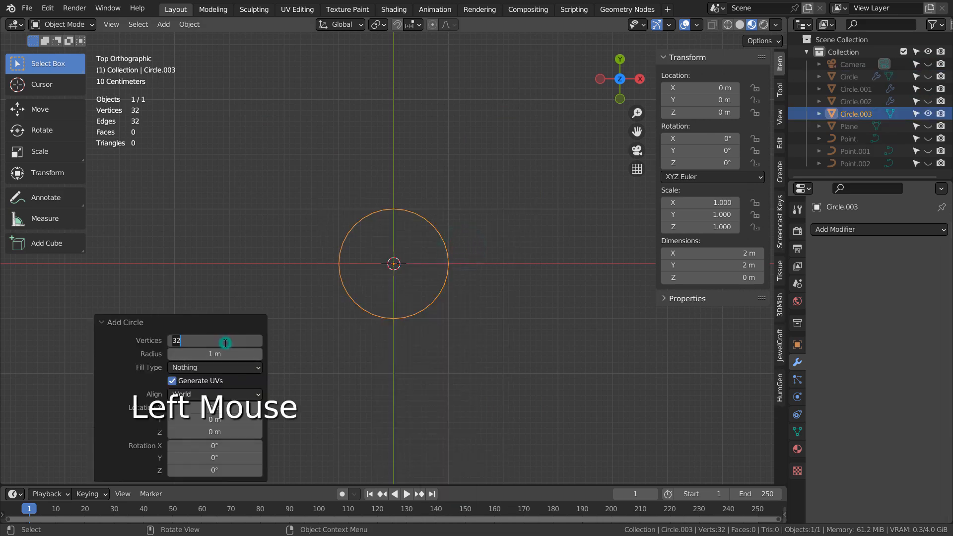
type("5")
key("Return")
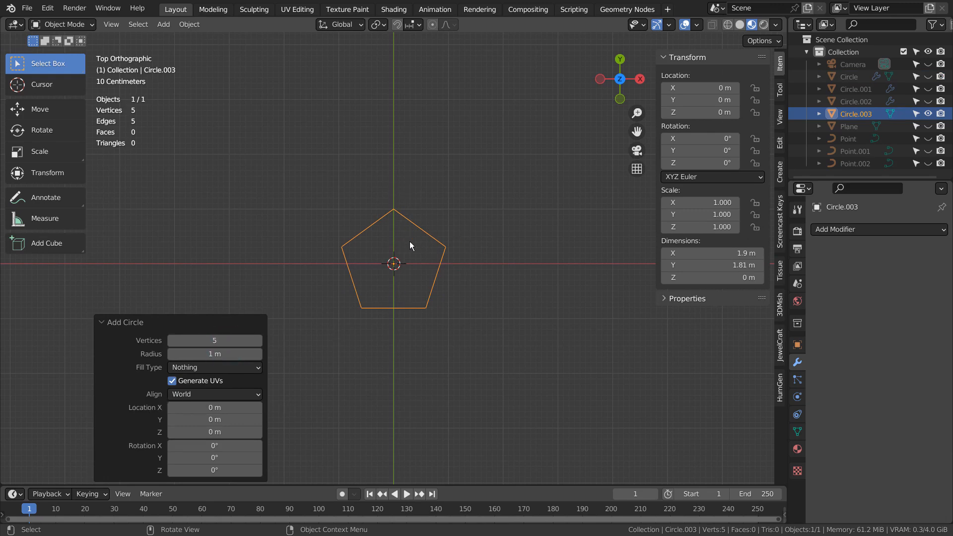
In Edit Mode, duplicate the pentagon with snapping to X 2 m, Y 1.9 m and again to X -1.9 m, Y 1.9 m.
key("Tab")
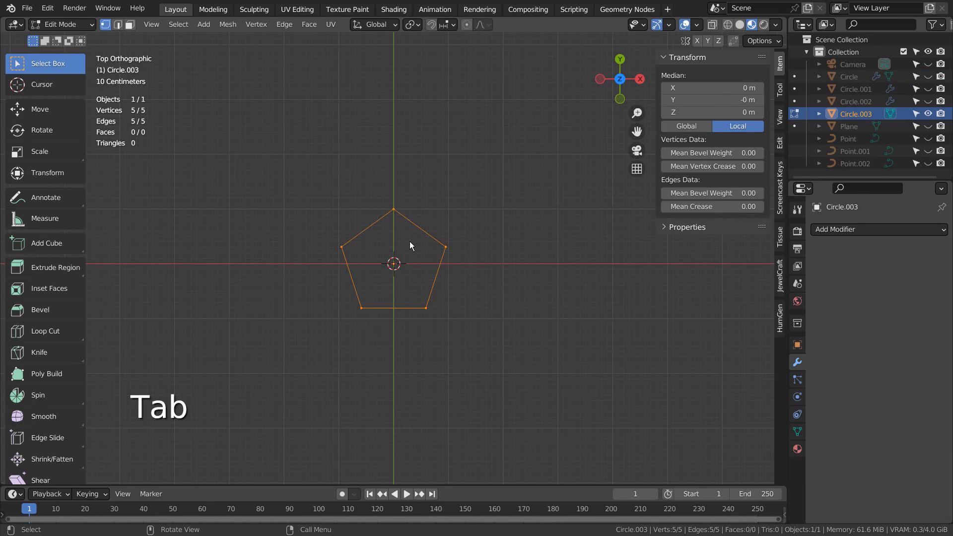
key("shift+d")
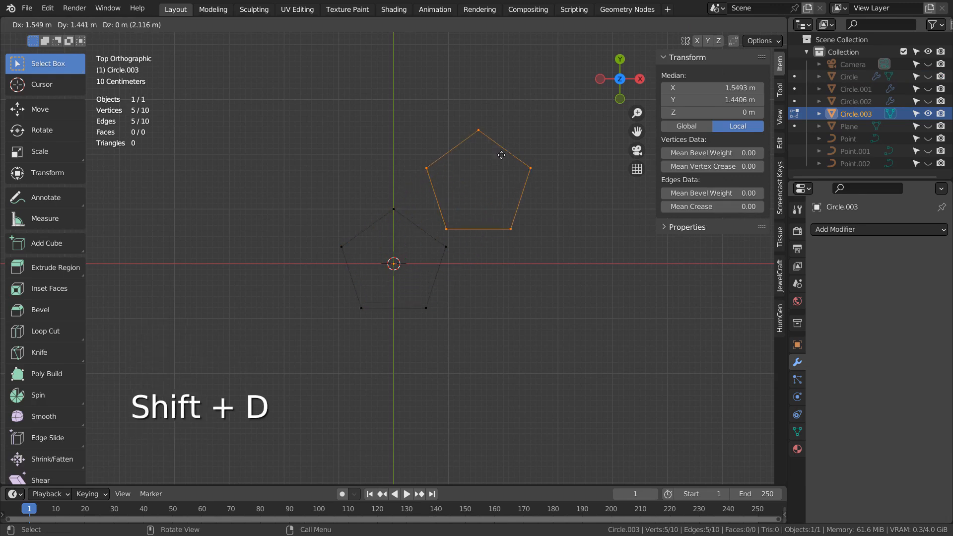
key("ctrl")
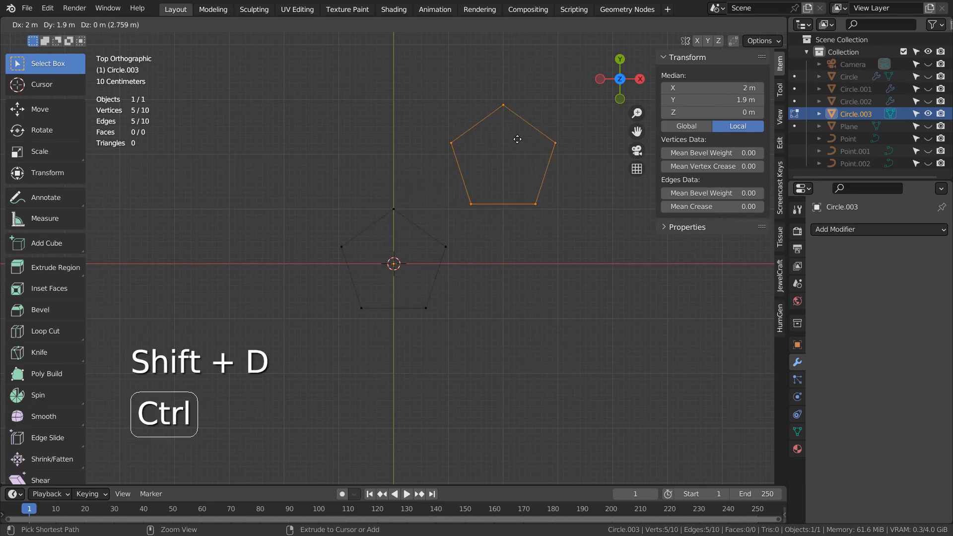
left_click(518, 140)
key("shift+d")
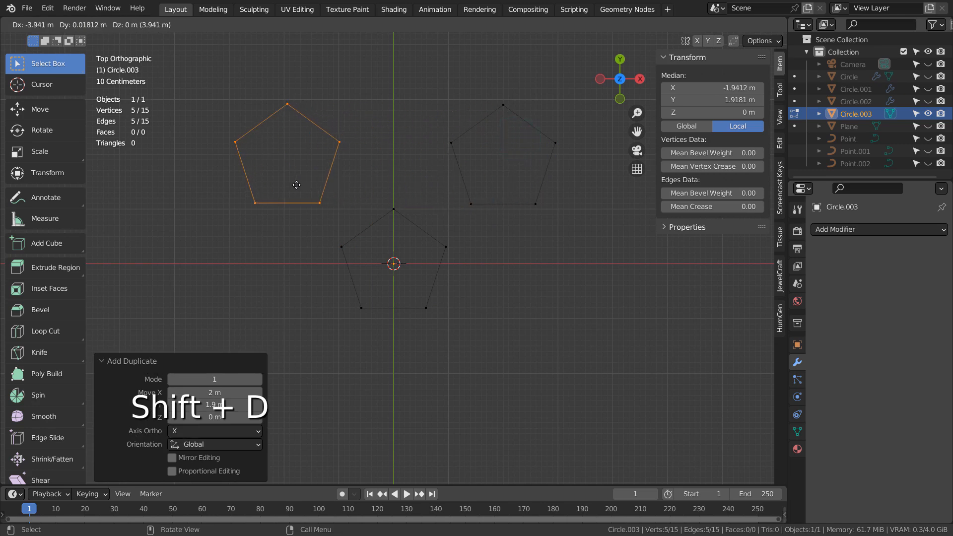
key("ctrl")
left_click(298, 185)
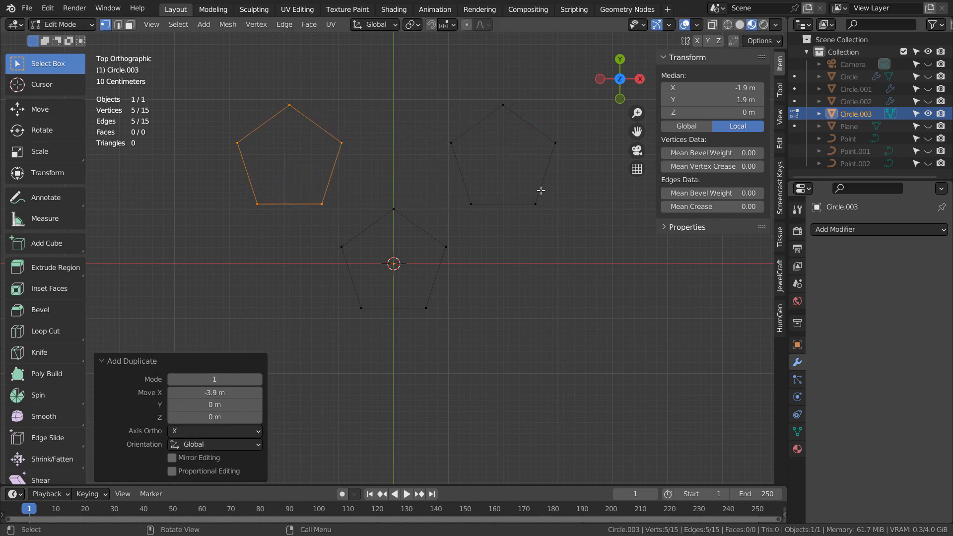
Duplicate the pentagon with snapping to X -2 m, Y -2 m and to X 2 m, Y -2.1 m, then select all five outlines.
key("shift+d")
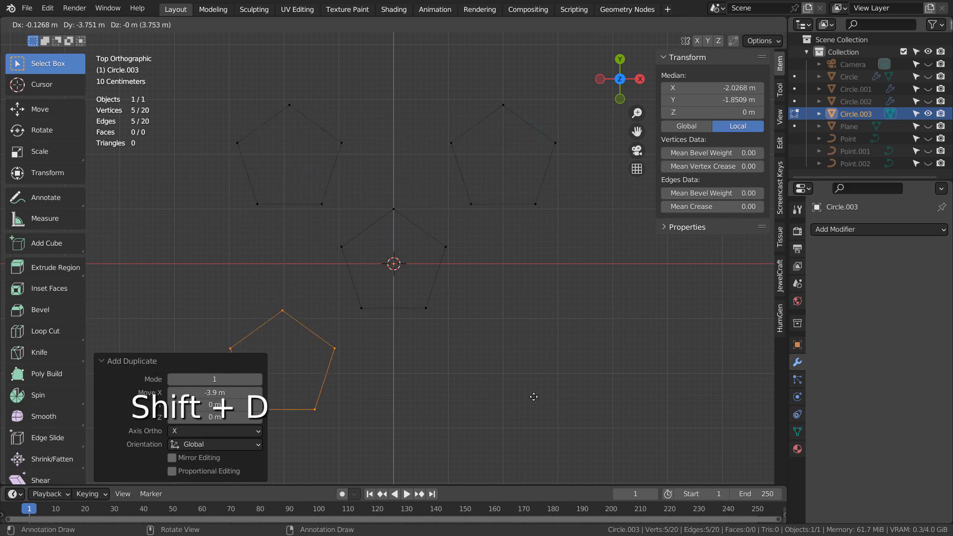
key("ctrl")
left_click(532, 405)
key("shift+d")
key("ctrl")
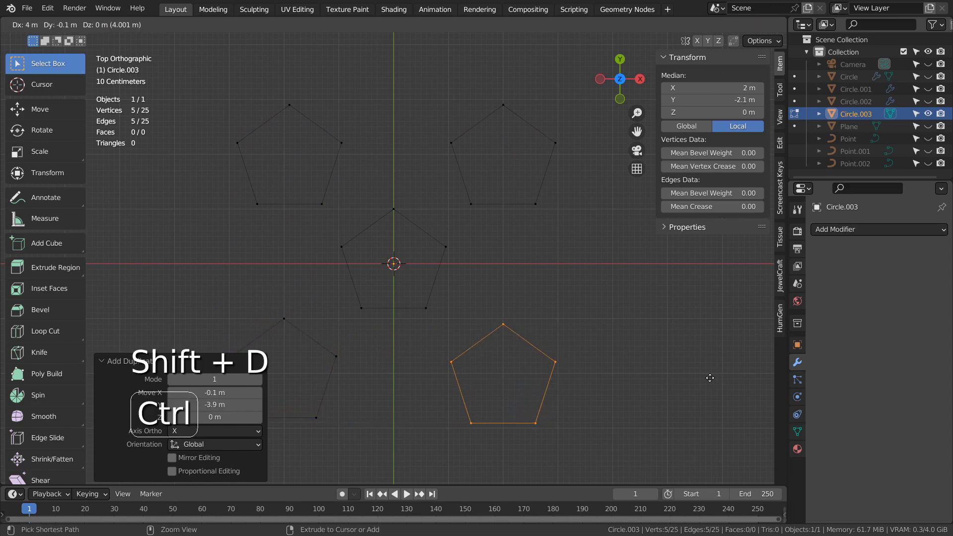
left_click(710, 379)
key("a")
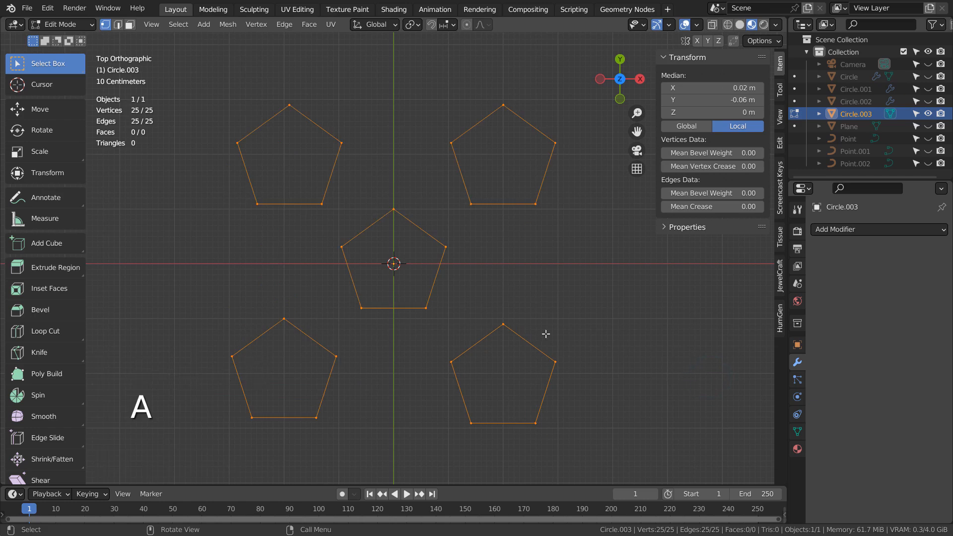
Leave Edit Mode, delete the new five-pentagon object and unhide the original Circle object.
key("Tab")
middle_click_drag(534, 336, 502, 309)
key("x")
left_click(498, 307)
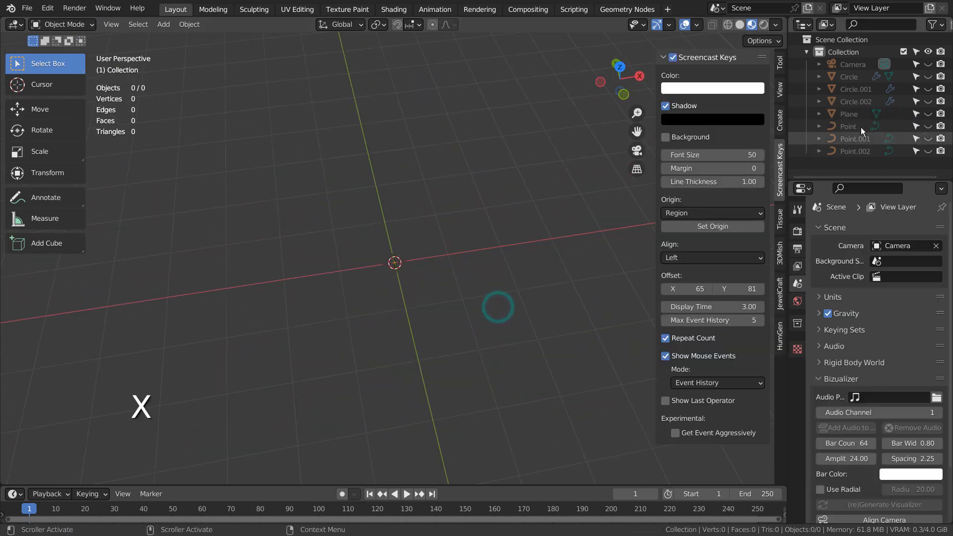
left_click(927, 77)
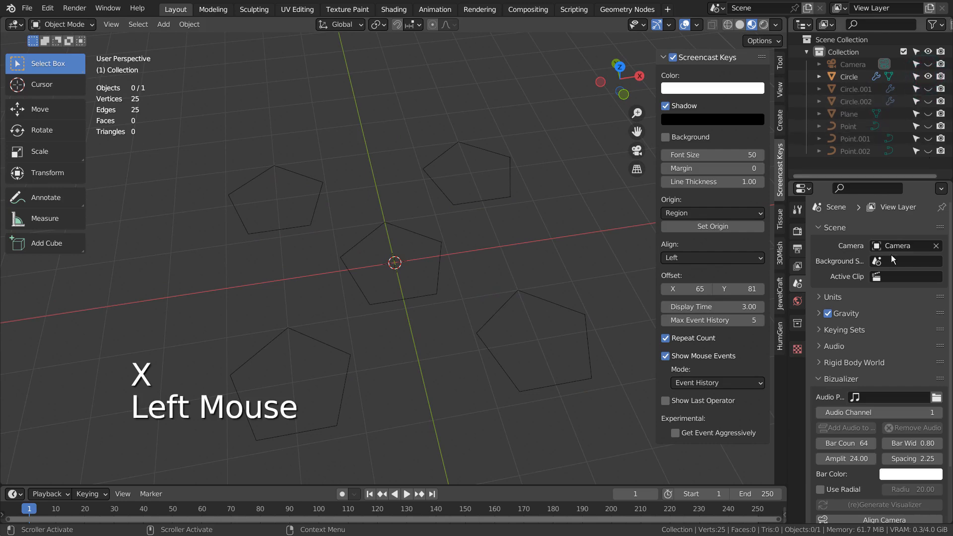
Select the Circle object, review its modifier settings and display its Screw modifier in the viewport.
left_click(853, 79)
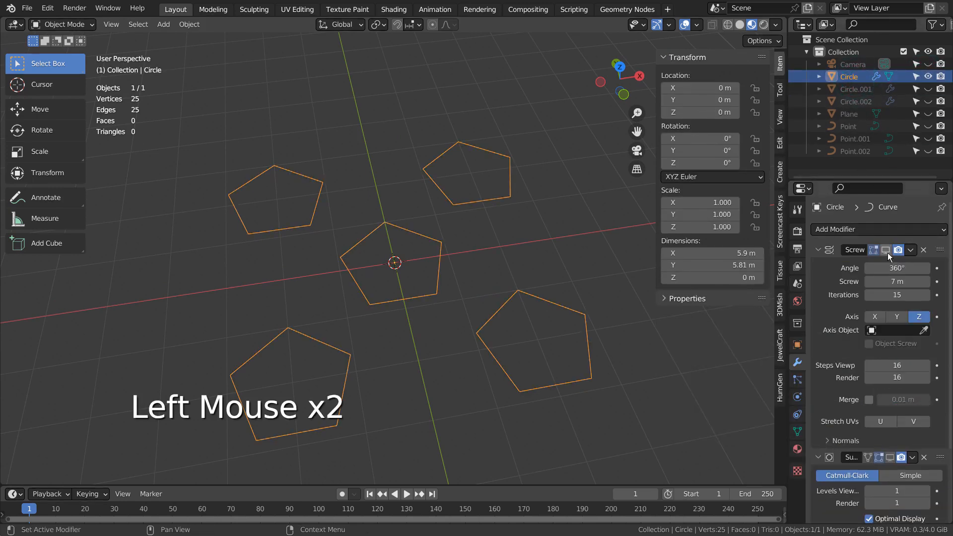
key("ctrl+space")
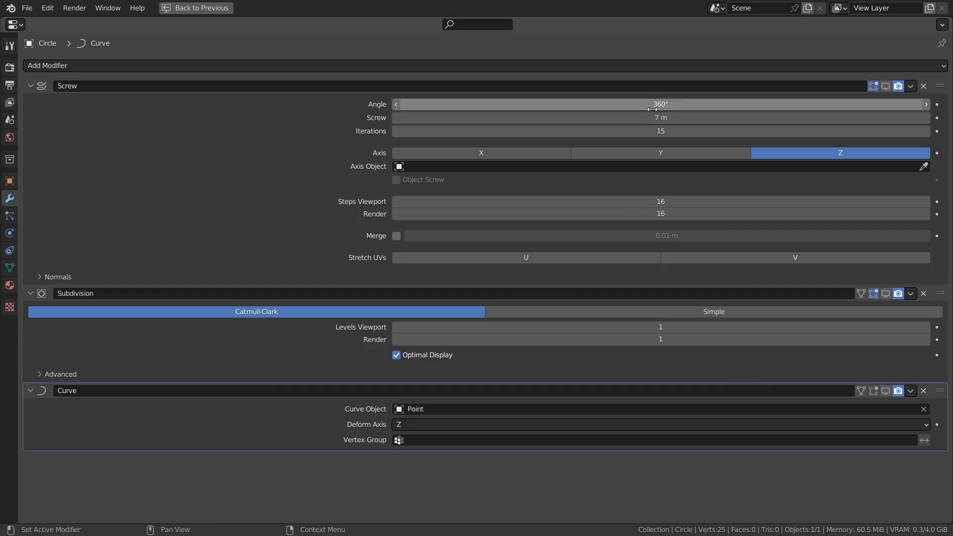
key("ctrl+space")
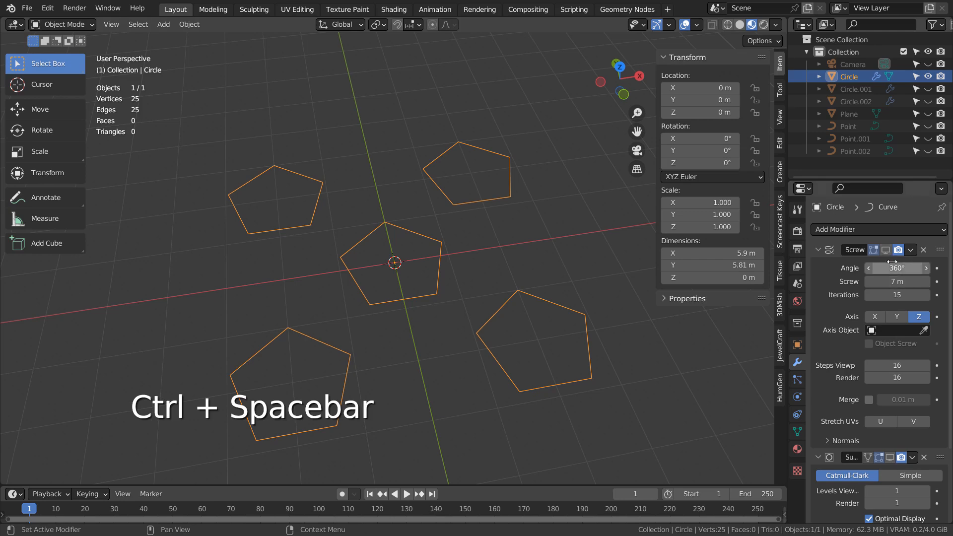
left_click(887, 250)
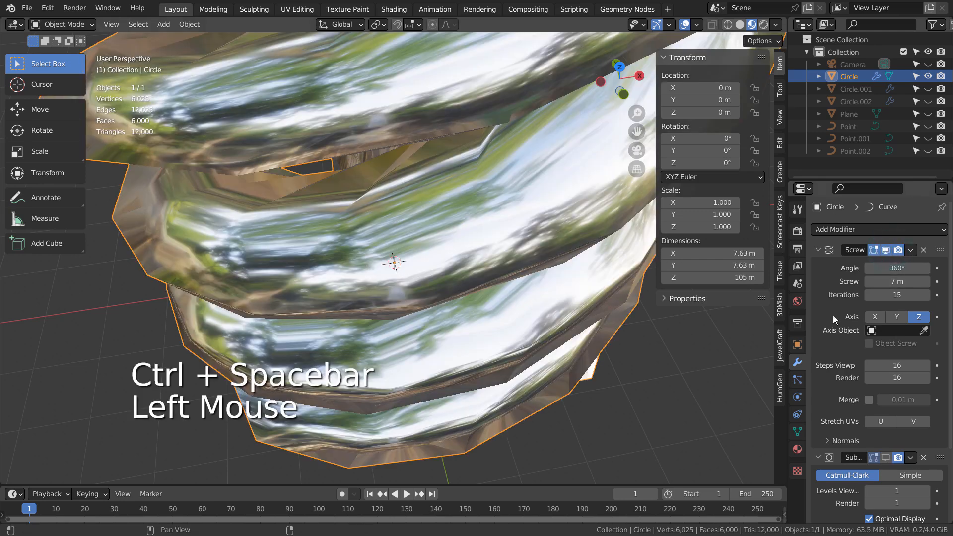
Set the Screw modifier's iterations to 1.
left_click(887, 296)
type("1`")
key("Return")
left_click(888, 296)
type("1")
key("Return")
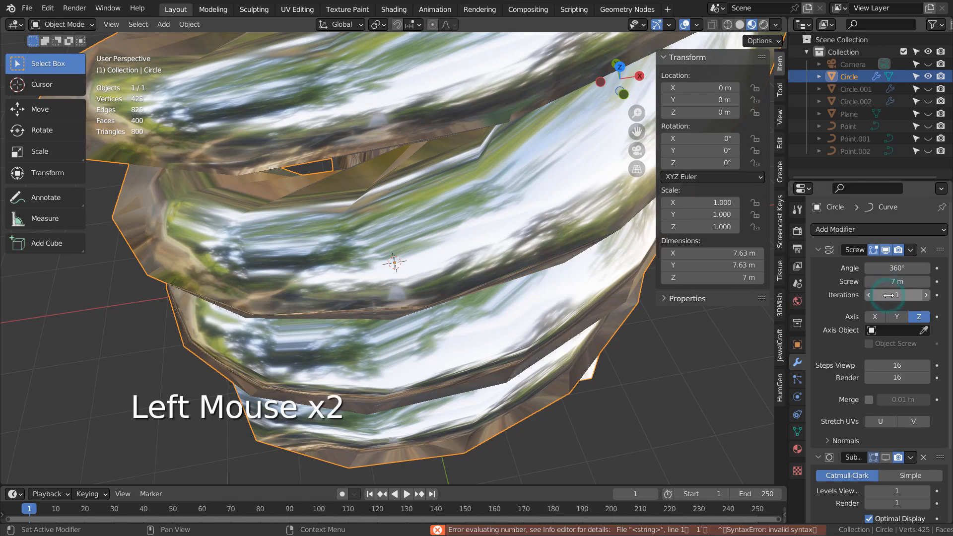
Switch the viewport to solid shading and view the single-turn coil from above.
scroll(606, 287, "down", 2)
mouse_move(514, 317)
middle_mouse_down()
mouse_move(555, 272)
mouse_move(532, 347)
mouse_move(545, 396)
mouse_move(552, 368)
mouse_move(604, 330)
middle_mouse_up()
scroll(544, 393, "up", 2)
key("shift+z")
left_click(740, 25)
middle_click_drag(584, 232, 516, 296)
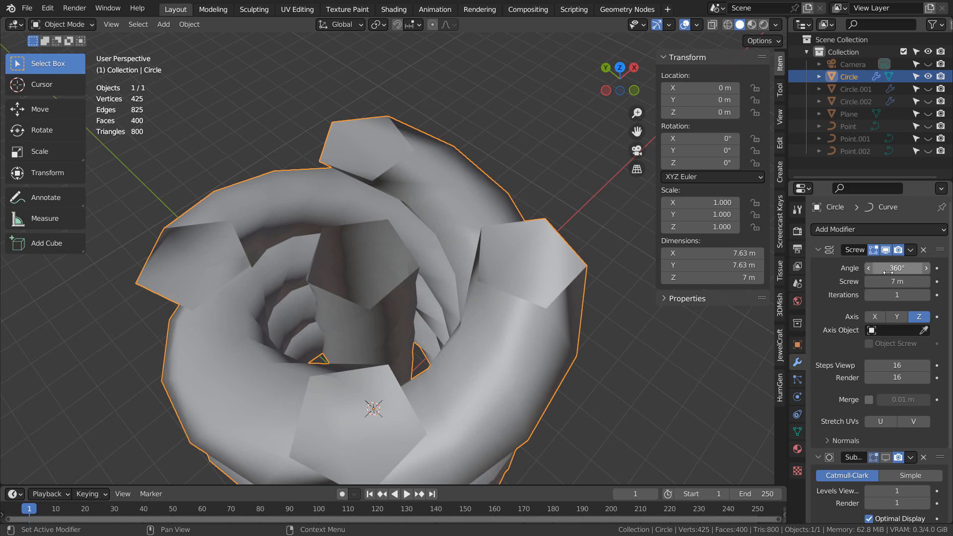
Try a Screw value of 26 m, undo it together with the iterations change, and select the coil.
left_click_drag(900, 282, 946, 281)
scroll(562, 329, "down", 5)
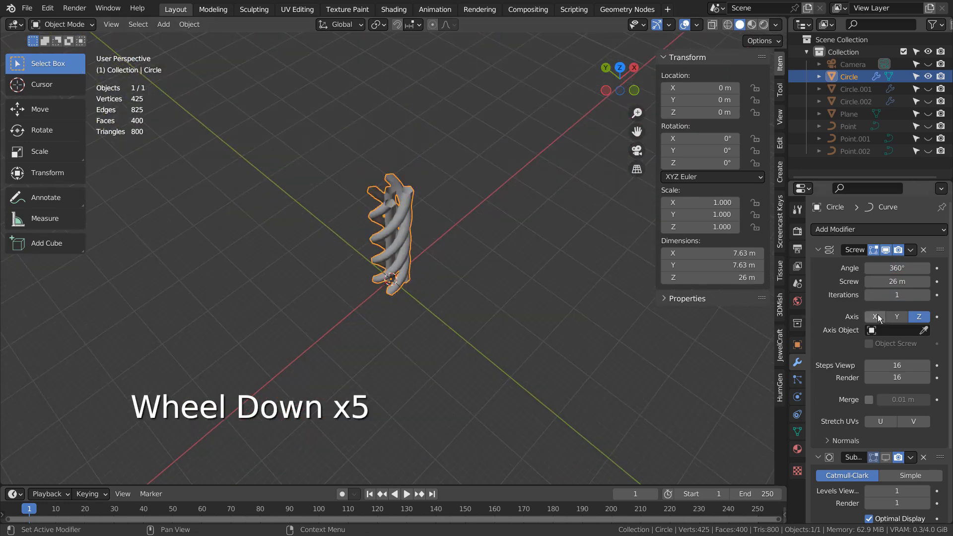
key("ctrl+z")
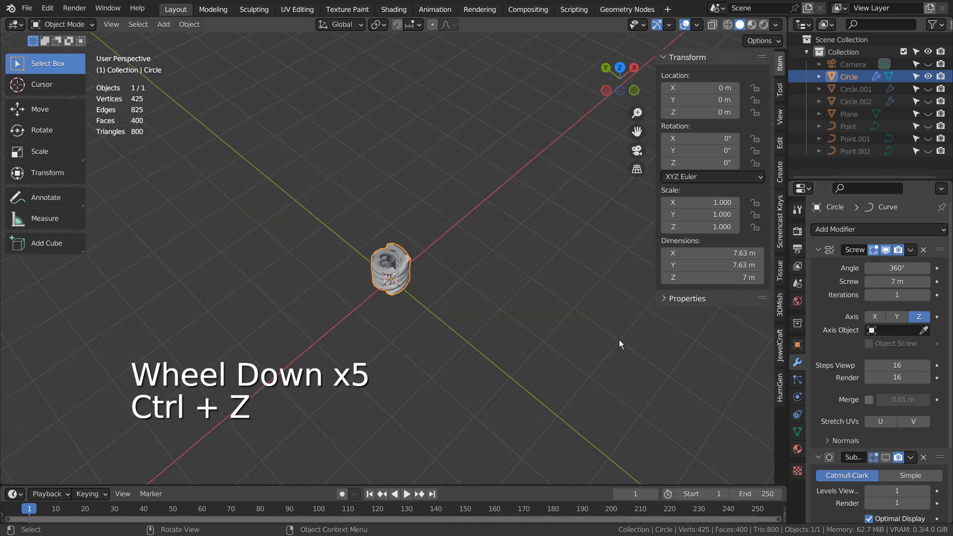
key("ctrl+z")
scroll(588, 272, "down", 2)
middle_click_drag(587, 272, 504, 343, "shift")
left_click(398, 243)
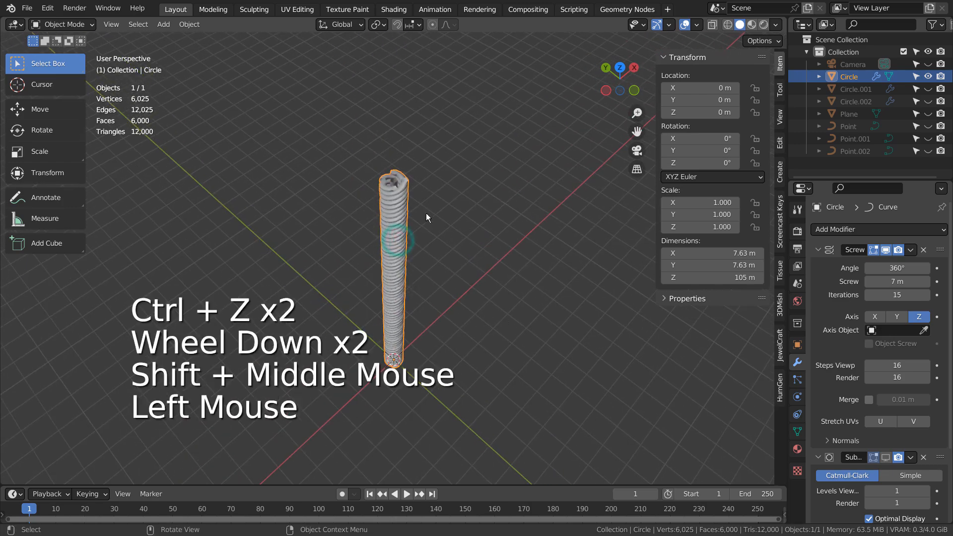
Hide the Circle object, show and select the Point curve to view its shape, and hide it again.
left_click(928, 76)
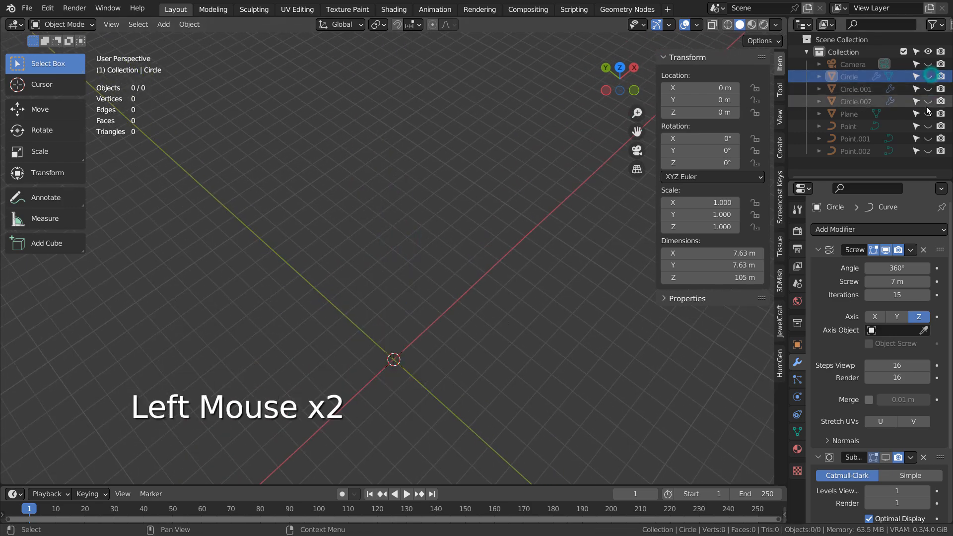
left_click(927, 126)
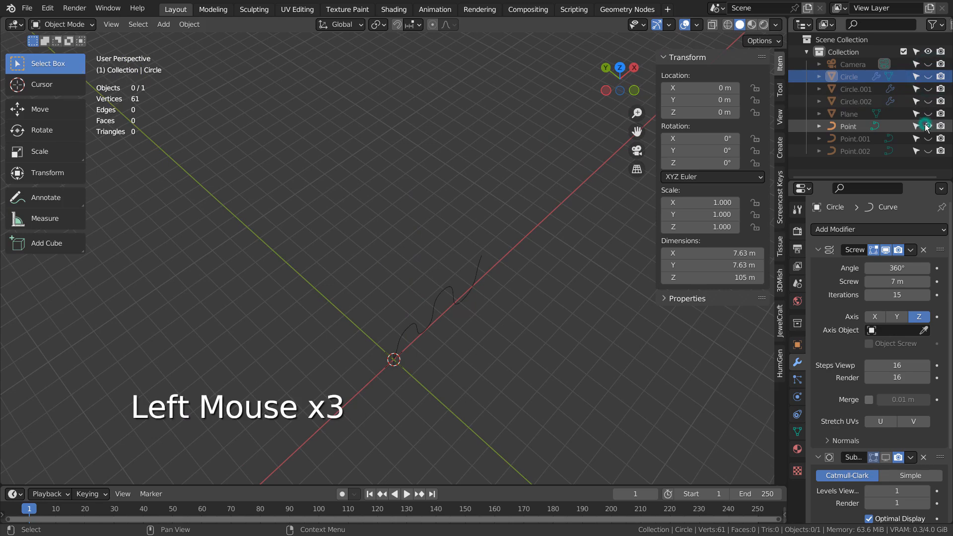
left_click(859, 125)
middle_click_drag(589, 310, 467, 289)
key("h")
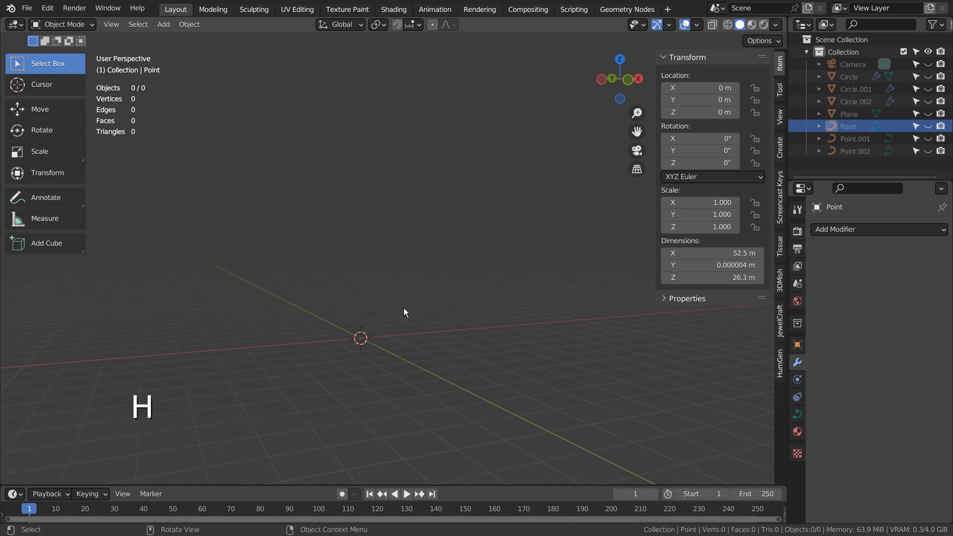
In front view, add a Point simple curve at the origin and make it 3D.
key("KP_1")
key("shift+a")
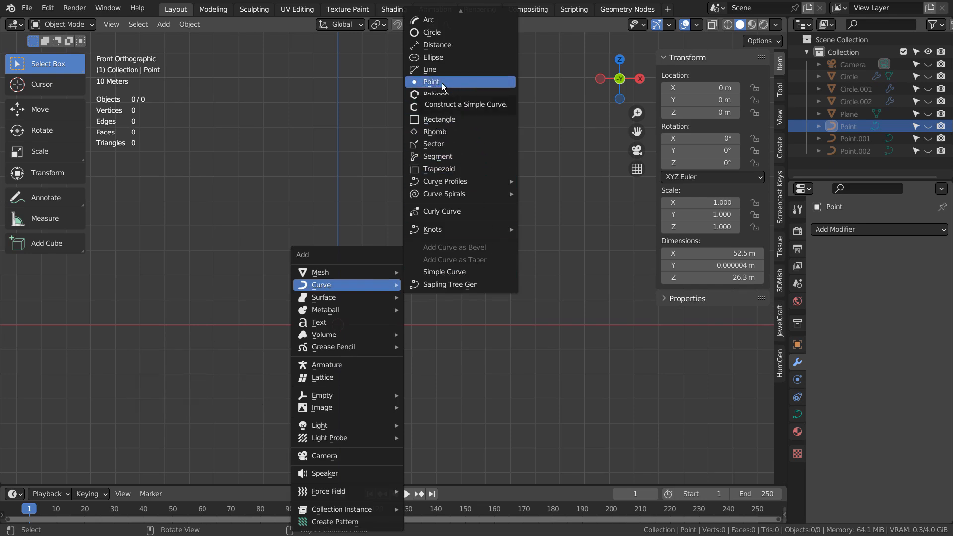
left_click(457, 83)
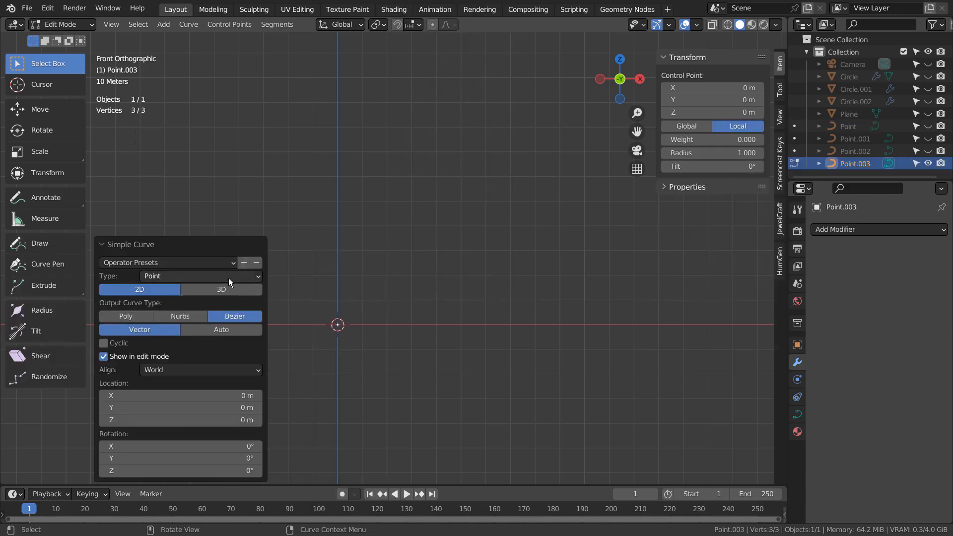
left_click(224, 291)
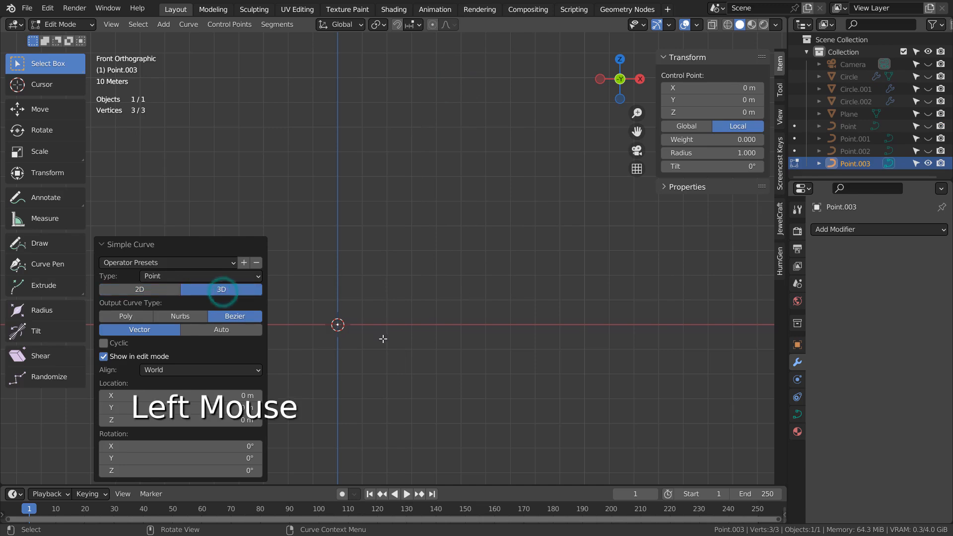
Extrude the point four times into an up-and-down zigzag about 122 m wide along X.
key("e")
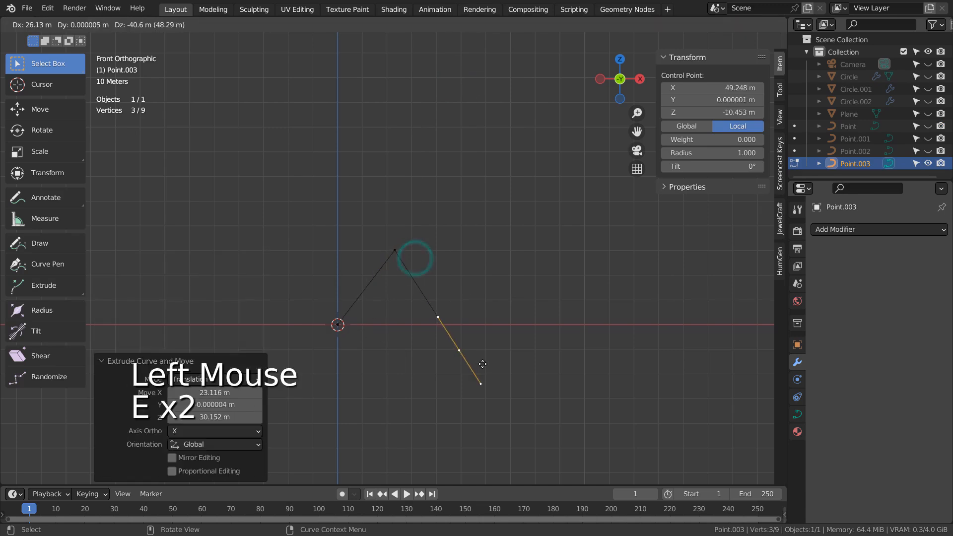
left_click(483, 366)
key("e")
left_click(569, 221)
key("e")
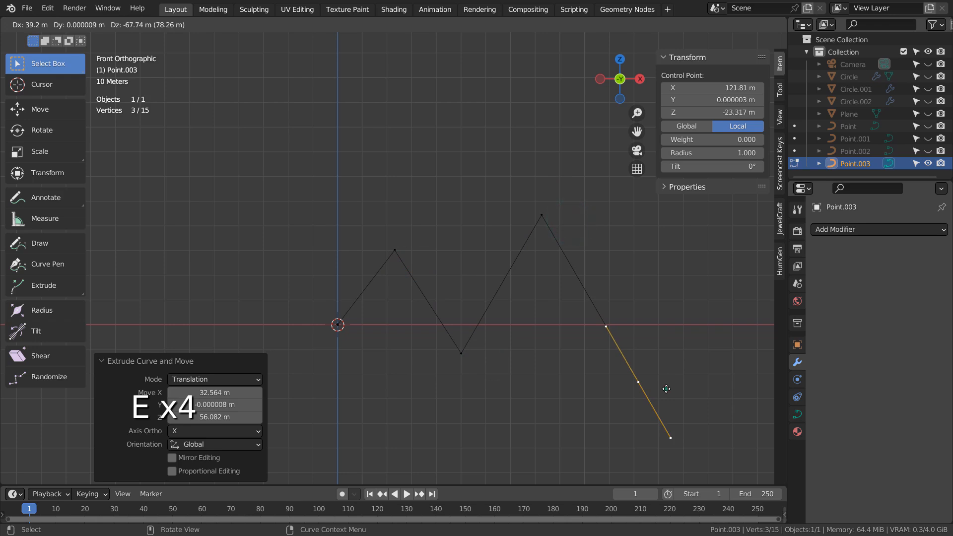
left_click(667, 388)
Set the handle type of all the zigzag's control points to Automatic and leave Edit Mode.
key("a")
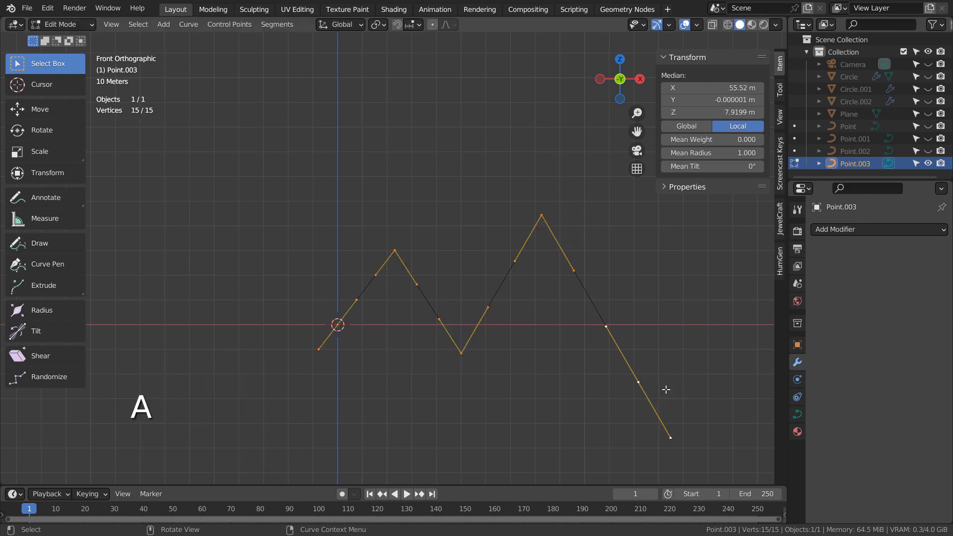
key("v")
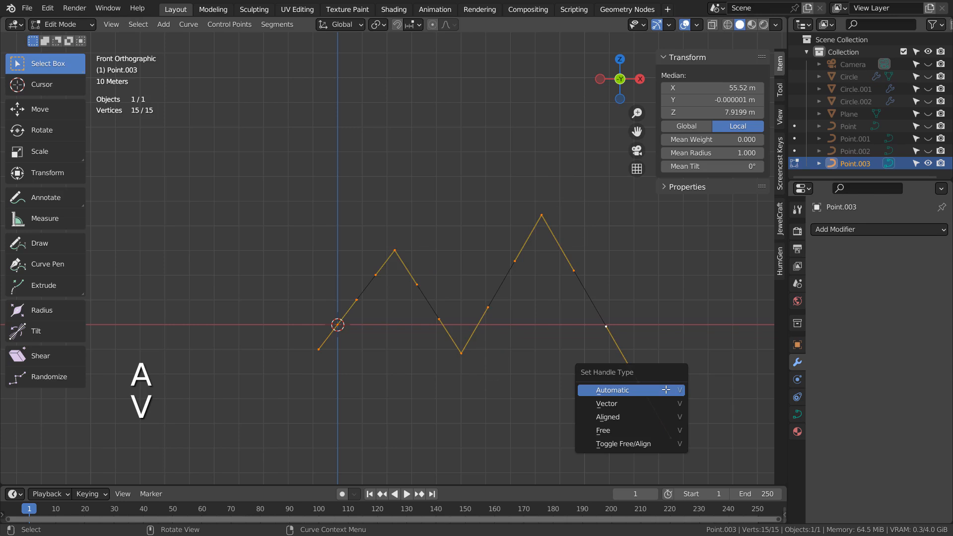
left_click(666, 390)
key("Tab")
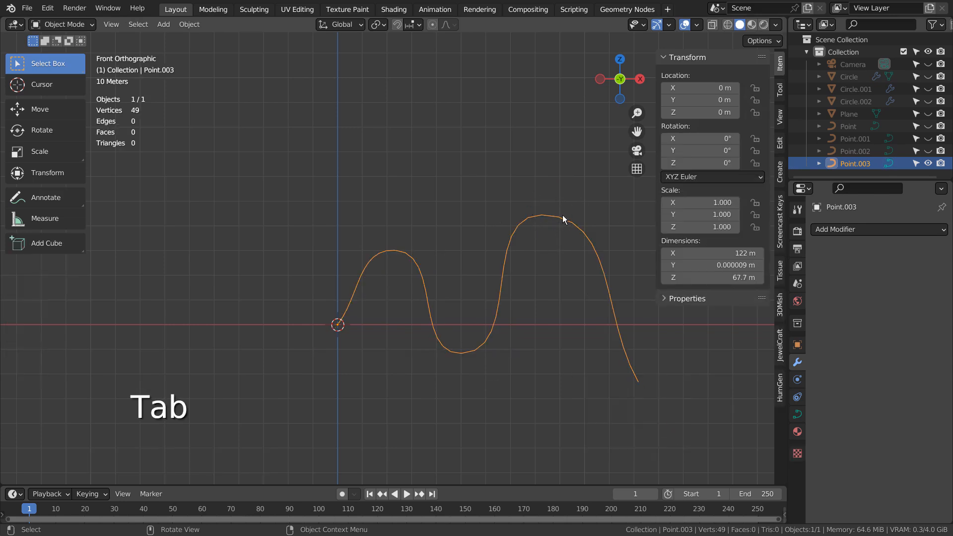
Delete the new demonstration curve and unhide the original Point curve and the Circle object.
key("x")
left_click(567, 260)
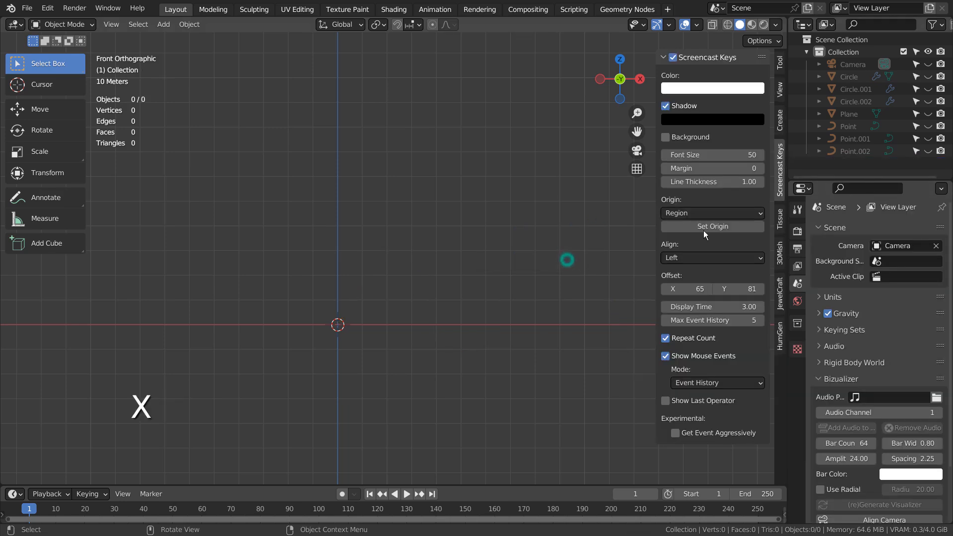
left_click(929, 126)
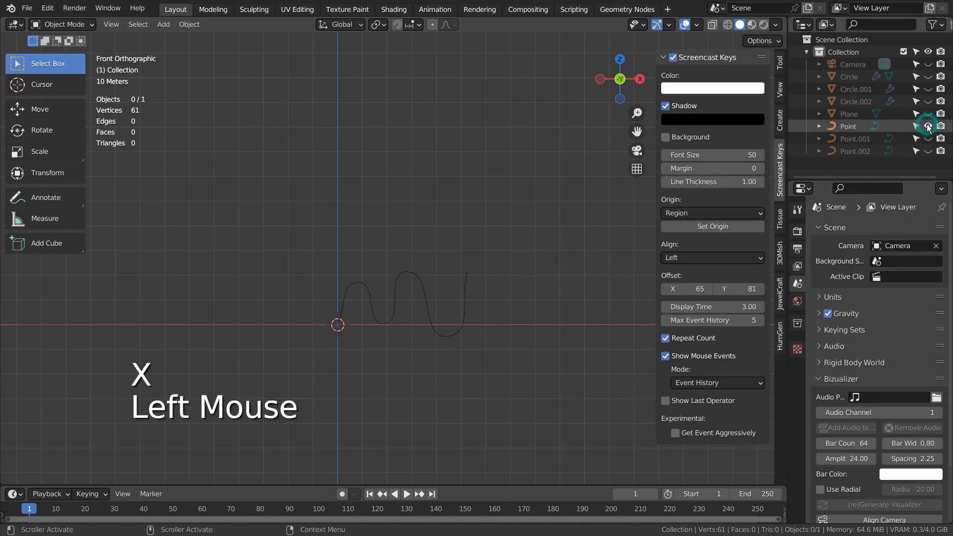
key("a")
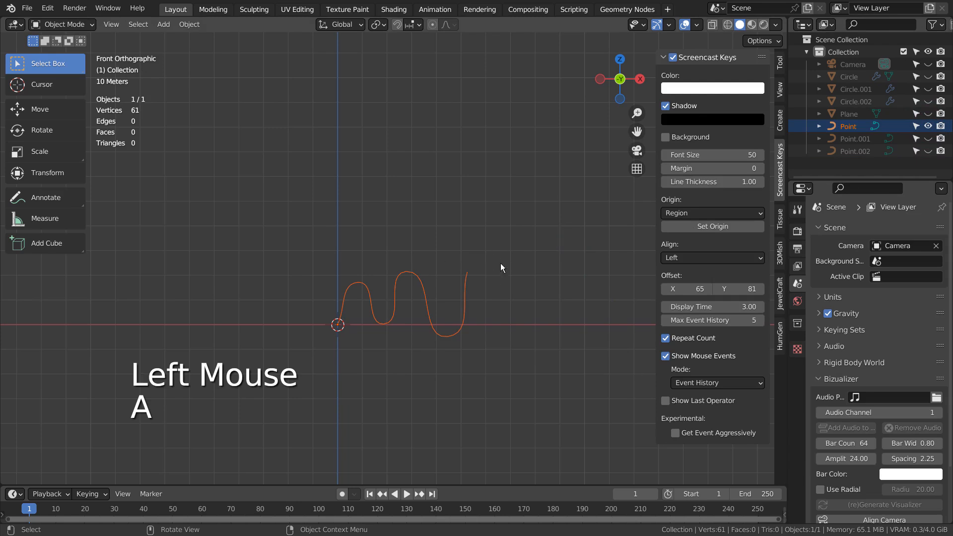
left_click(849, 76)
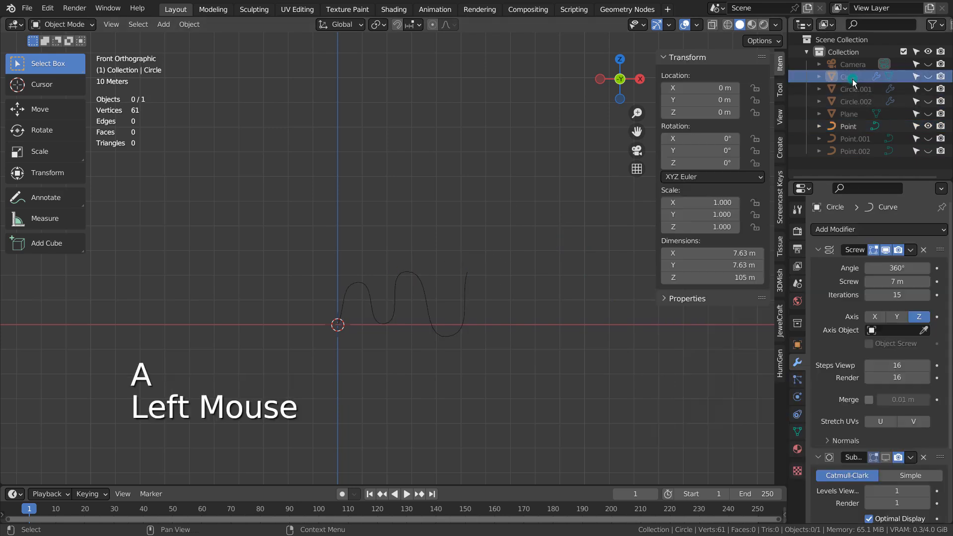
left_click(930, 78)
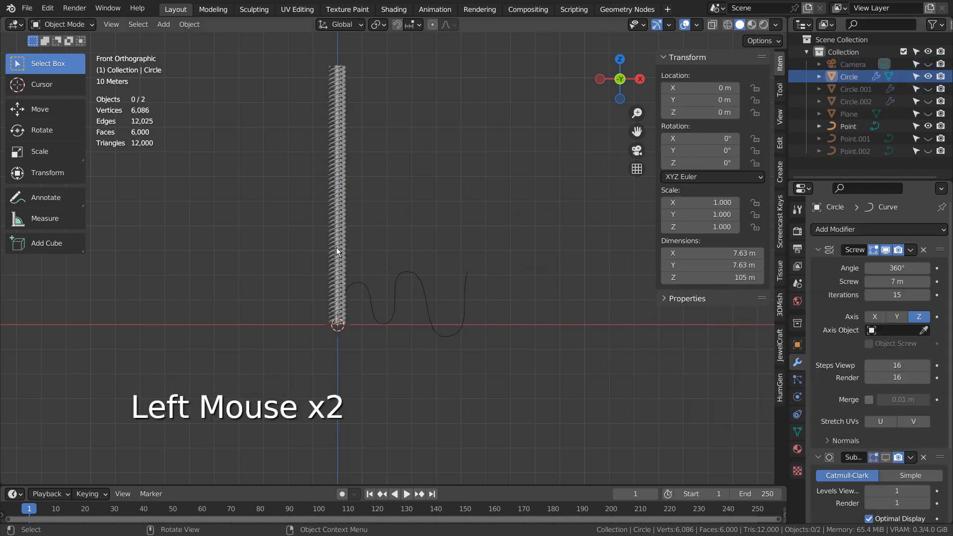
Display the Circle's Subdivision modifier in the viewport and toggle it off and on to compare the coil's smoothness.
scroll(870, 464, "up", 3)
scroll(873, 460, "down", 3)
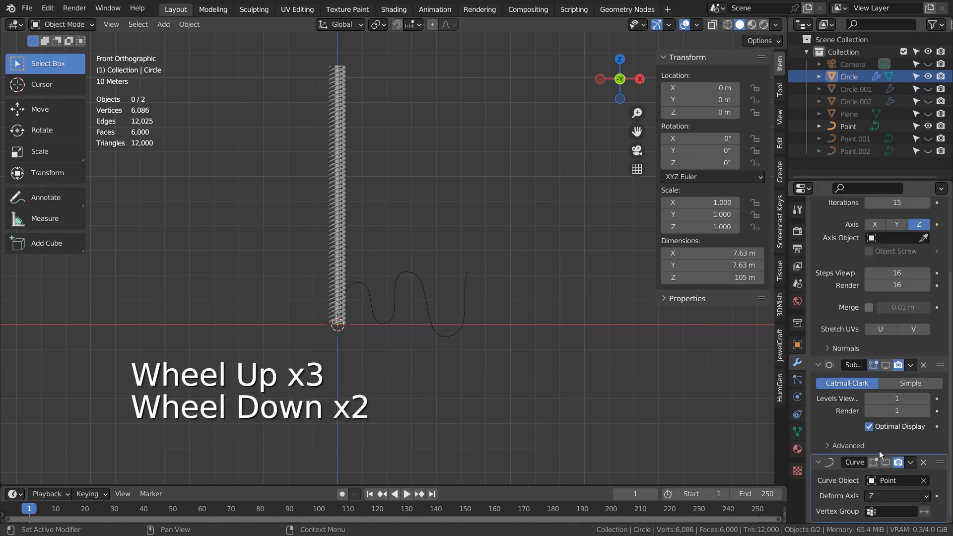
left_click(886, 366)
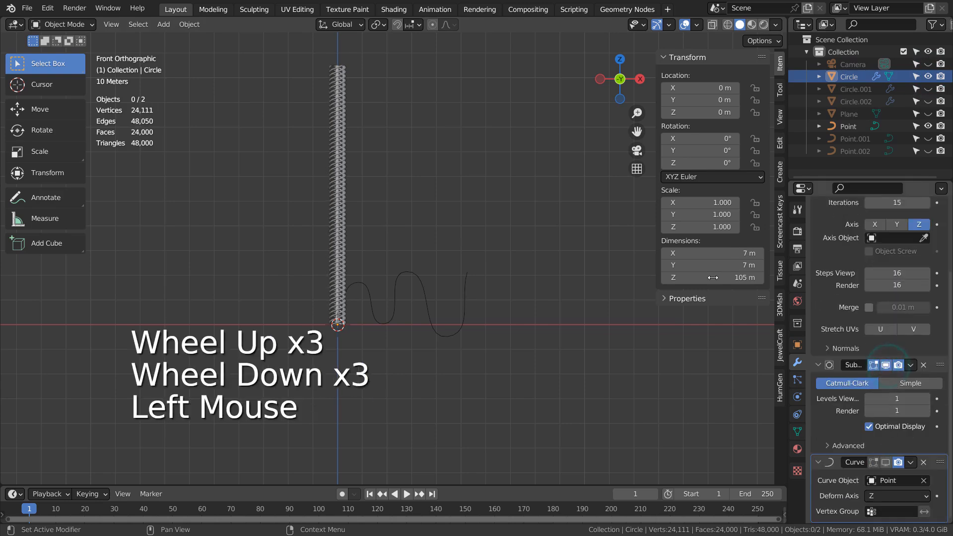
scroll(330, 246, "up", 3)
middle_click_drag(261, 280, 595, 211, "shift")
scroll(463, 285, "up", 3)
scroll(467, 286, "up", 5)
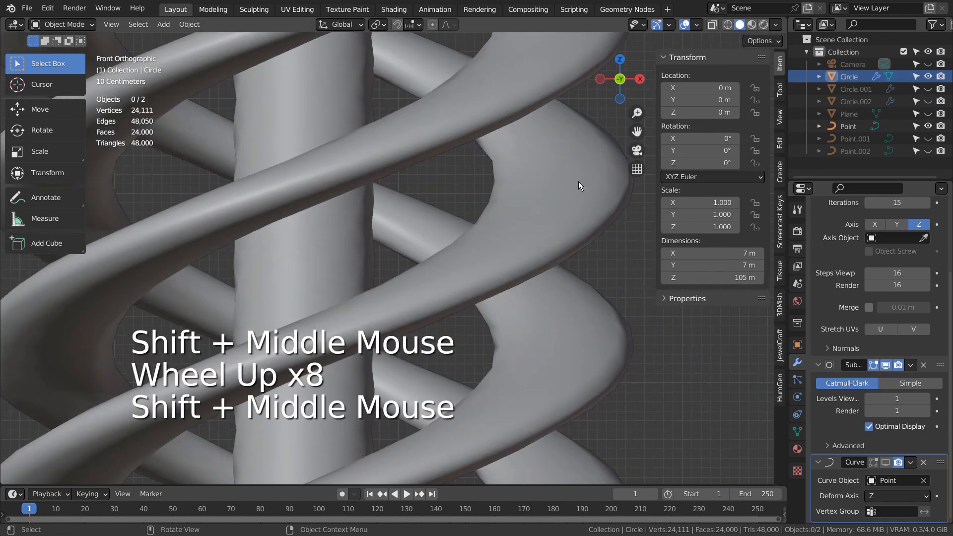
left_click(886, 365)
left_click(886, 365)
scroll(892, 374, "down", 3)
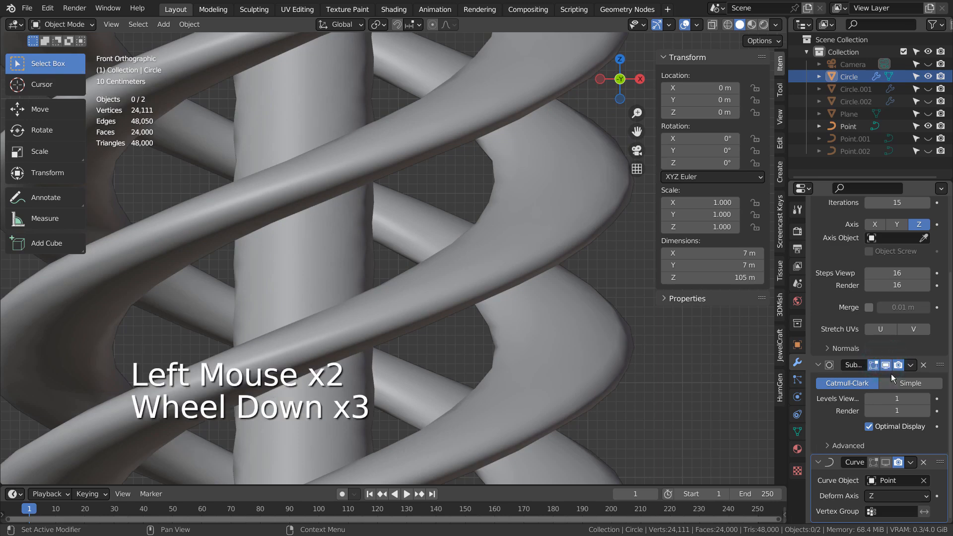
Display the Curve modifier in the viewport to bend the coil along the Point curve, and select the coil.
left_click(887, 462)
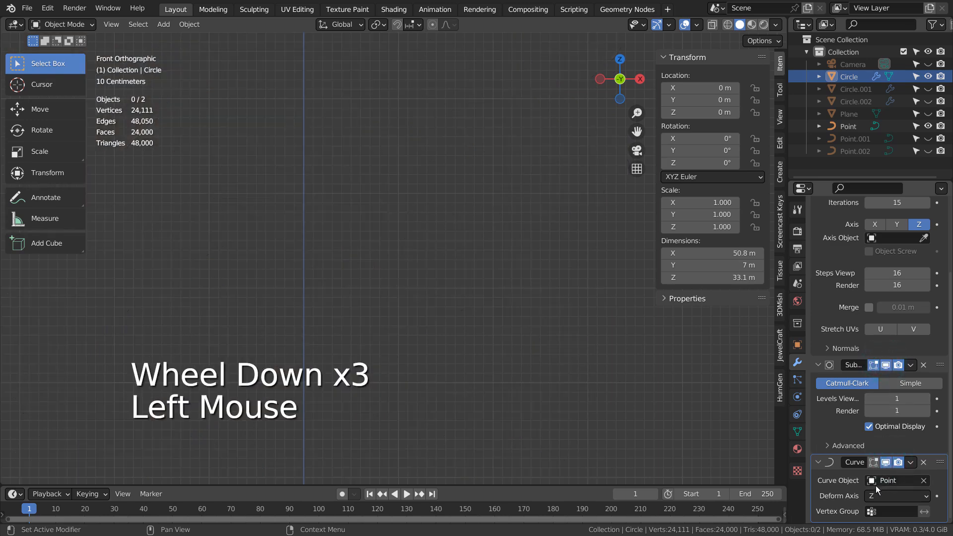
scroll(620, 399, "down", 3)
middle_click_drag(620, 399, 313, 35, "shift")
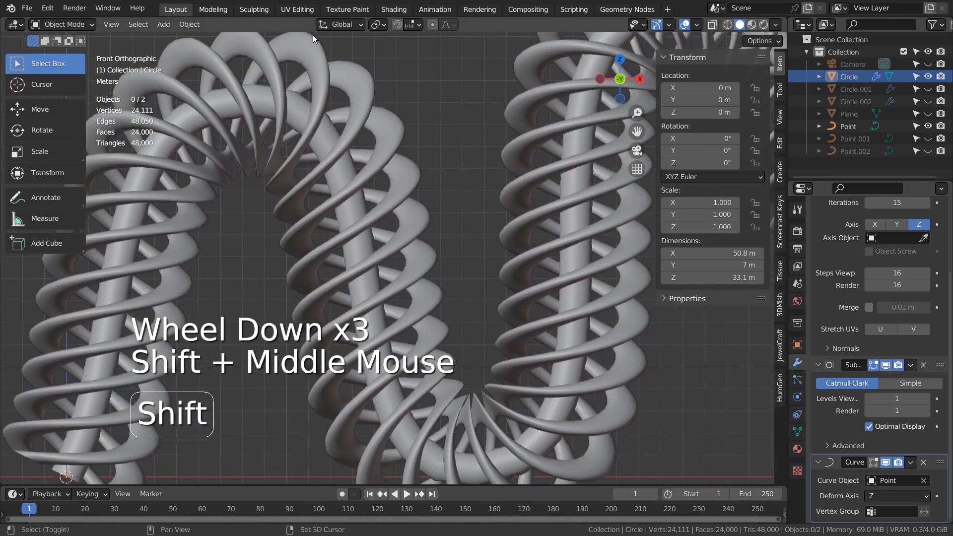
left_click(368, 225)
middle_click_drag(468, 359, 440, 363)
scroll(497, 348, "down", 4)
Examine the coil's Principled BSDF material settings, including base color, metallic and roughness.
left_click(798, 449)
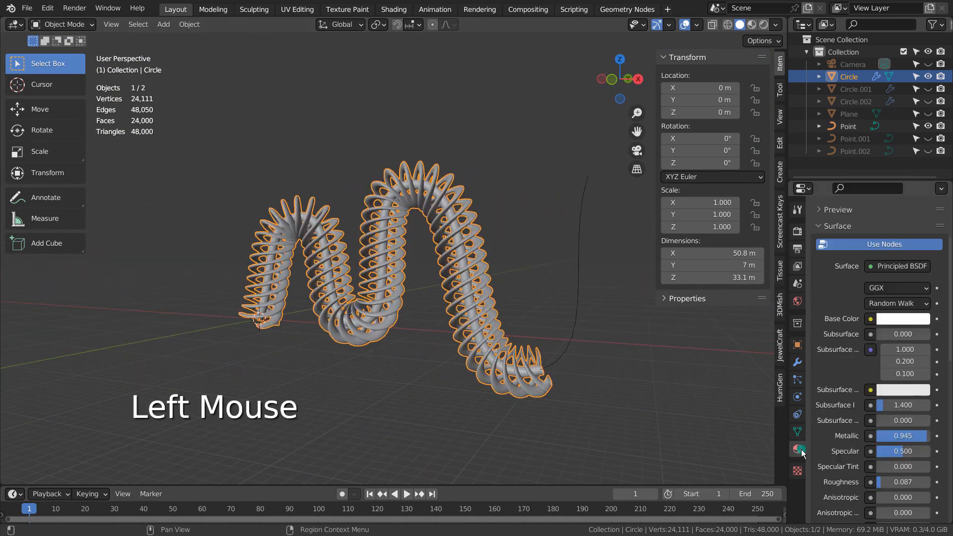
key("ctrl+space")
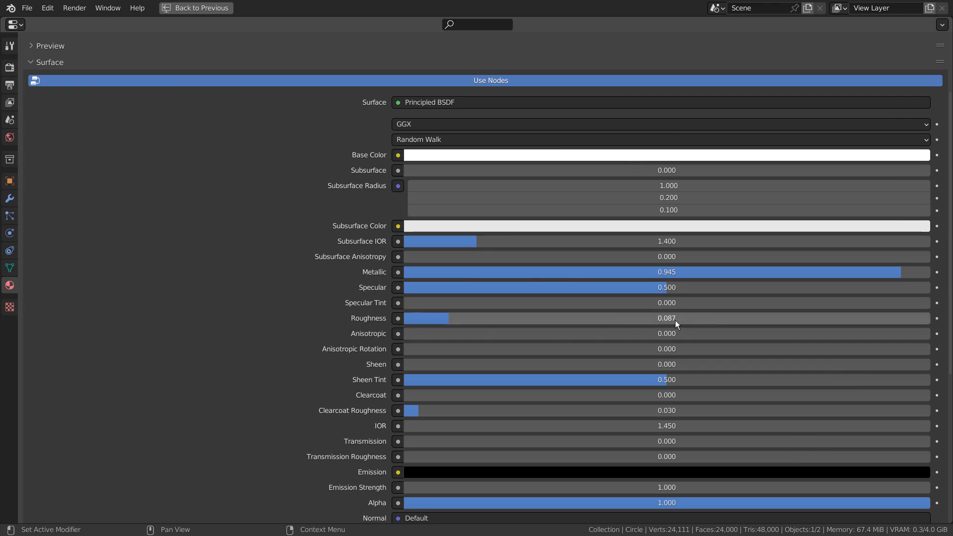
key("ctrl+space")
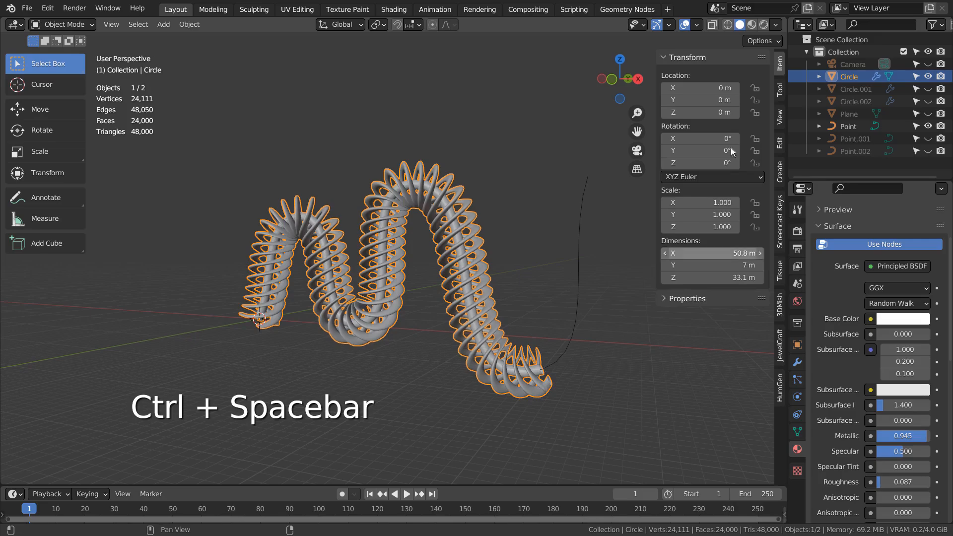
Switch the viewport to Material Preview shading and frame the selected chrome coil.
left_click(752, 24)
scroll(625, 366, "up", 3)
mouse_move(624, 365)
middle_mouse_down()
mouse_move(506, 388)
mouse_move(597, 389)
middle_mouse_up()
key("KP_Decimal")
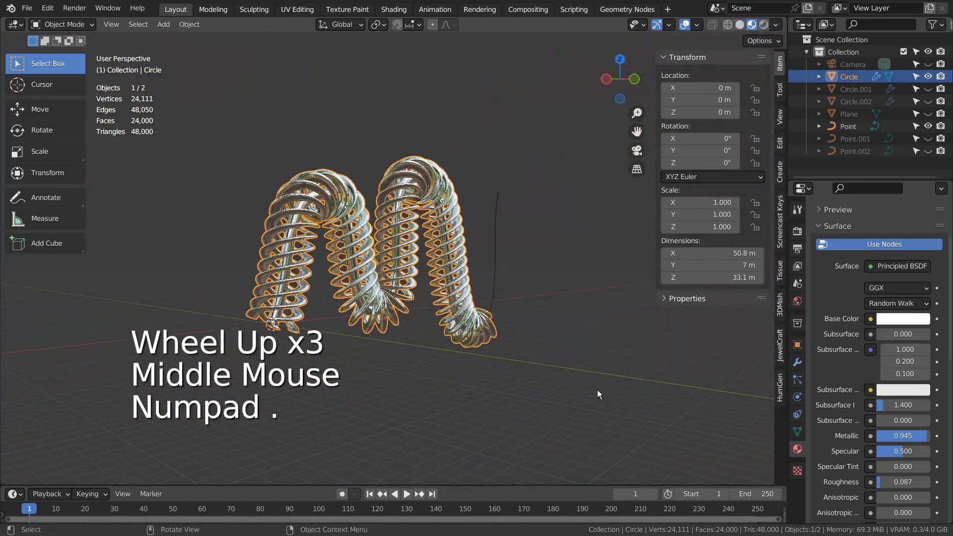
Unhide the Circle.001 and Circle.002 coils in the viewport and look at all three coils through the camera.
middle_click_drag(332, 345, 310, 368)
left_click(928, 89)
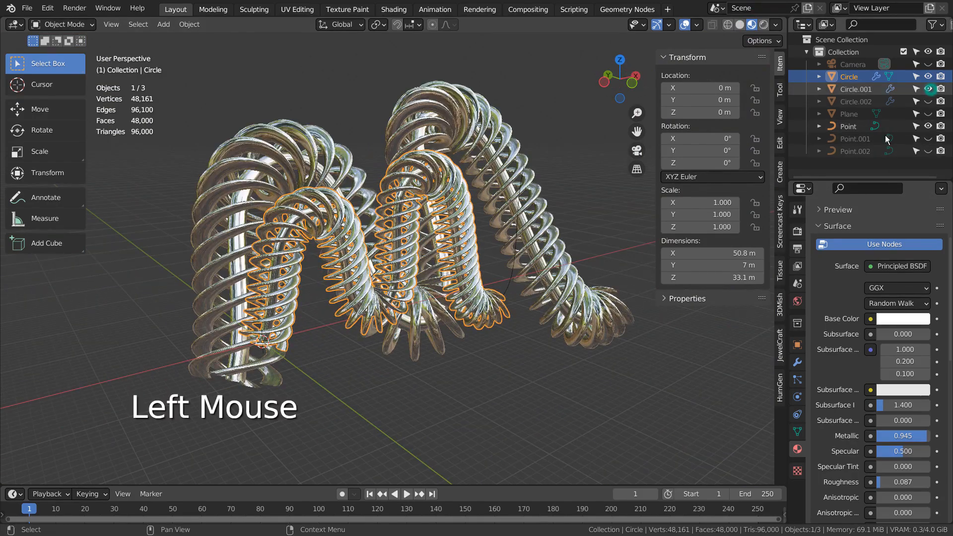
middle_click_drag(416, 347, 506, 343)
left_click(928, 101)
scroll(491, 252, "down", 3)
middle_click_drag(491, 255, 392, 291)
key("KP_0")
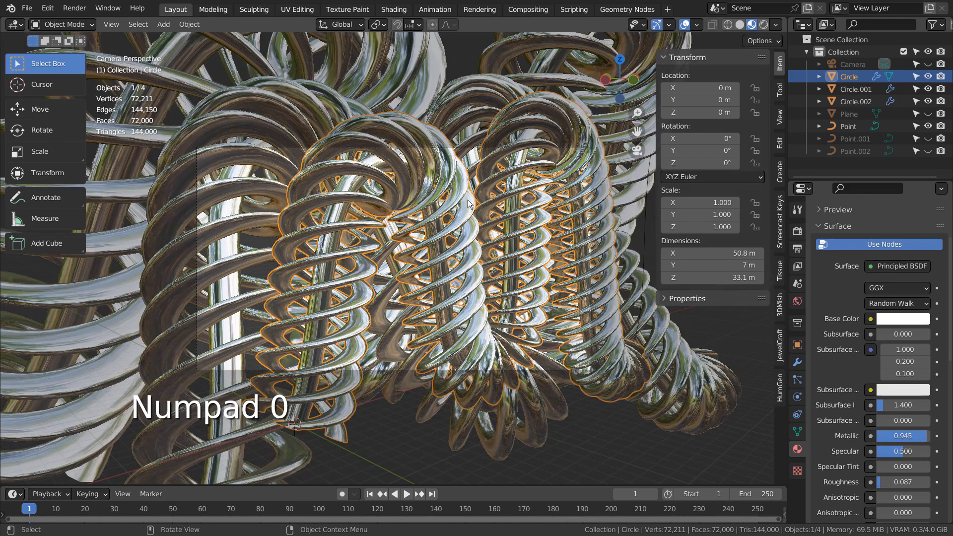
Unhide the Plane and hide the Point curve in the viewport.
left_click(928, 114)
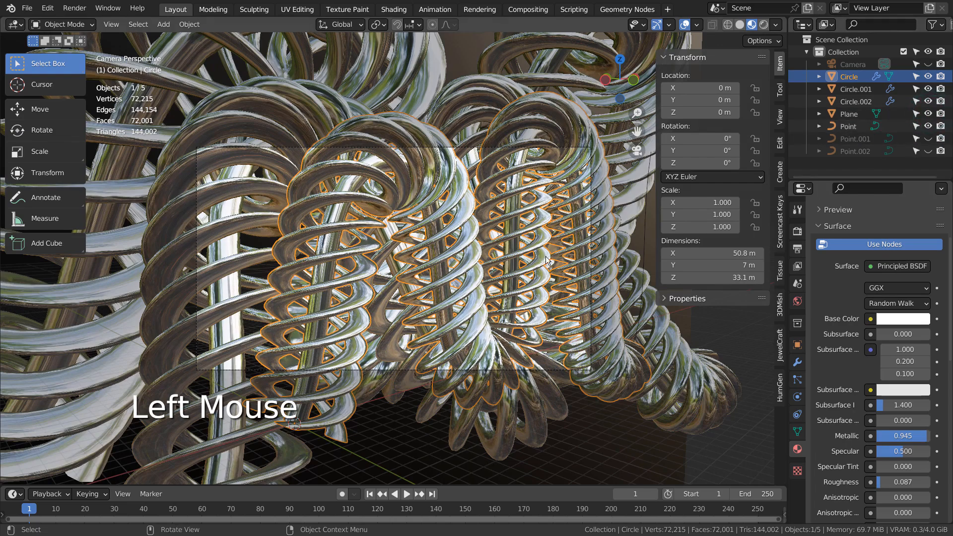
left_click(928, 126)
middle_click_drag(230, 219, 322, 243)
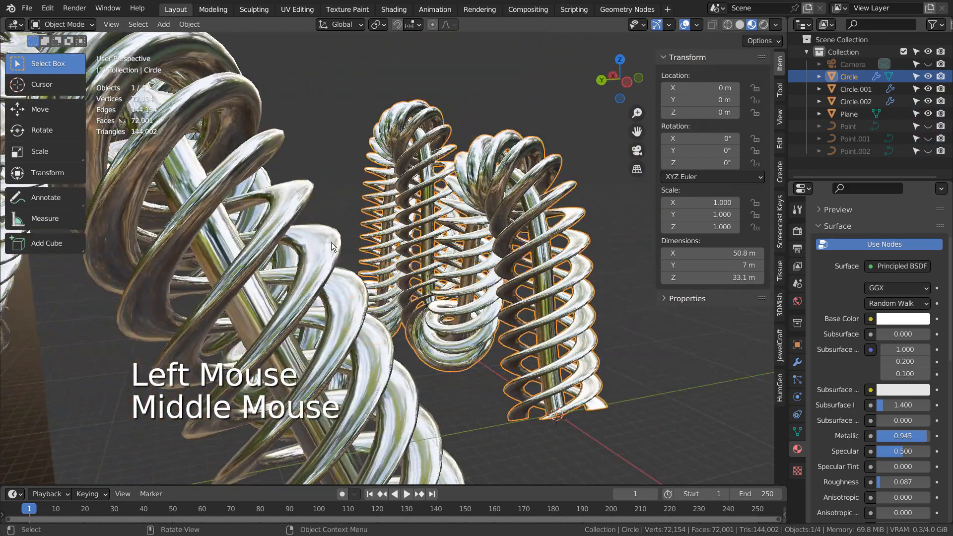
Select the large Plane standing behind the coils in the viewport.
scroll(323, 243, "down", 5)
left_click(338, 228)
middle_click_drag(550, 344, 393, 341)
Return to the camera view and display the scene's render engine and sampling settings.
key("KP_0")
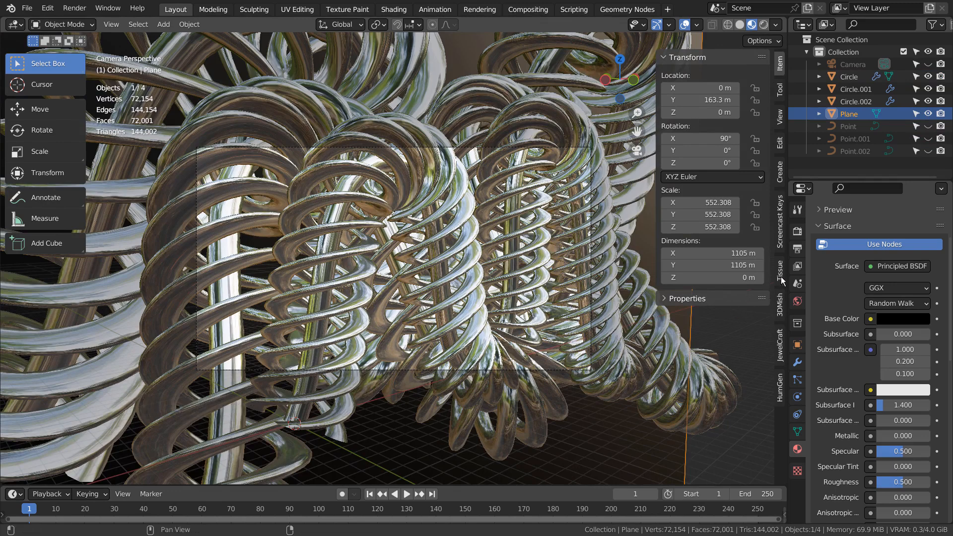
left_click(796, 232)
scroll(884, 272, "up", 4)
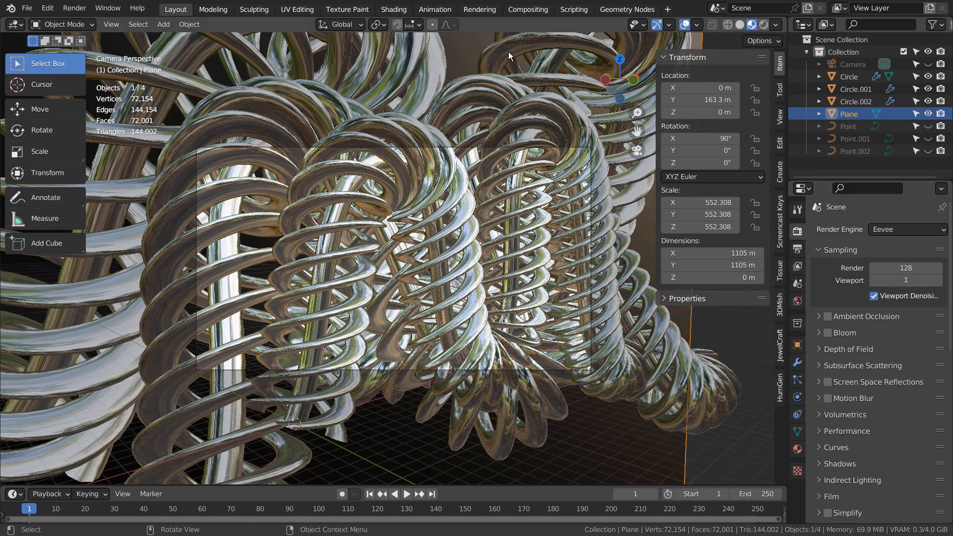
Switch to the Compositing workspace, maximize the node editor, hide its sidebar and frame the compositing nodes.
left_click(528, 9)
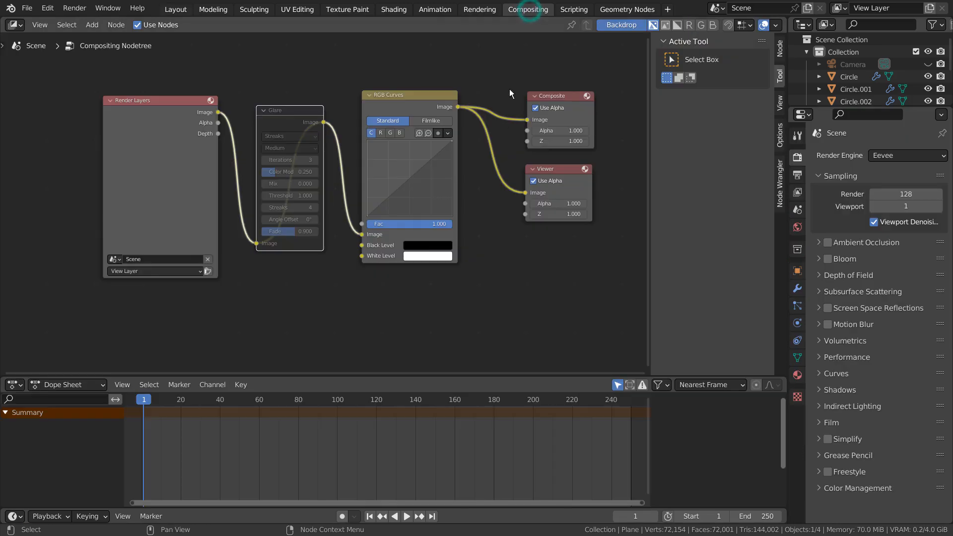
key("ctrl+space")
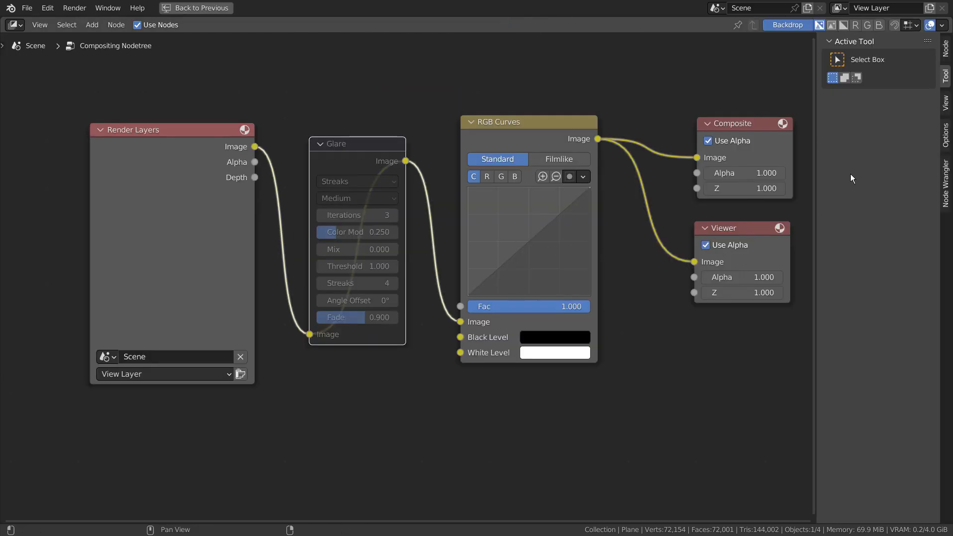
key("n")
scroll(869, 357, "up", 2)
middle_click_drag(867, 357, 815, 406)
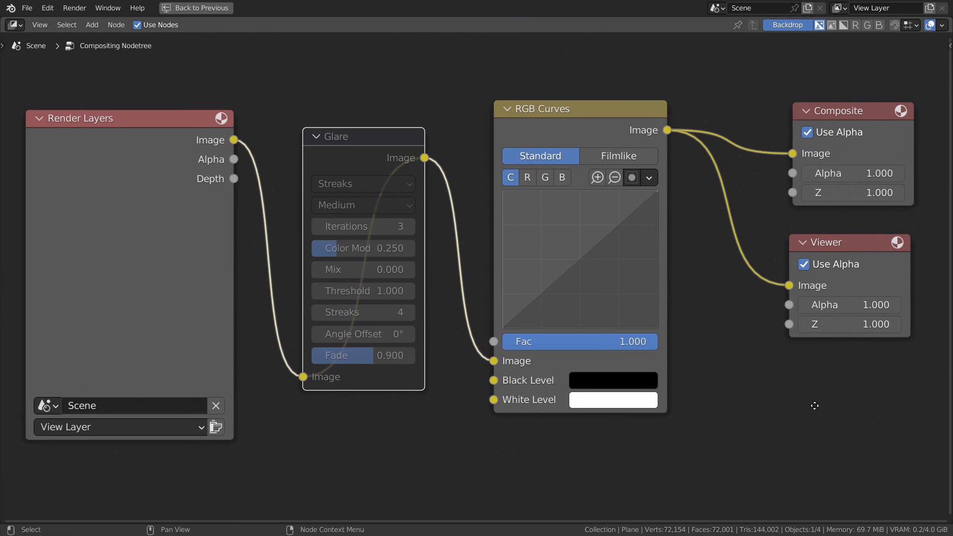